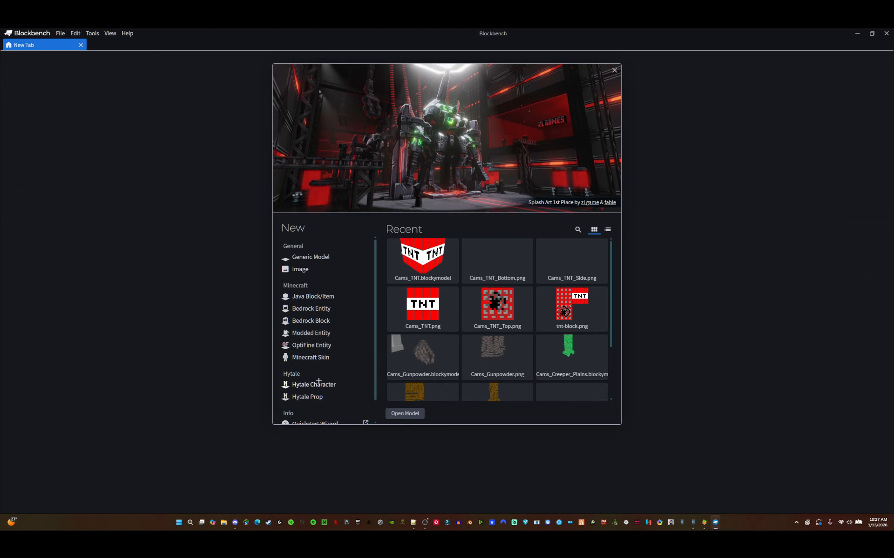
- Create a new Hytale Character model and switch to Animate mode
scroll(312, 377, "down", 1)
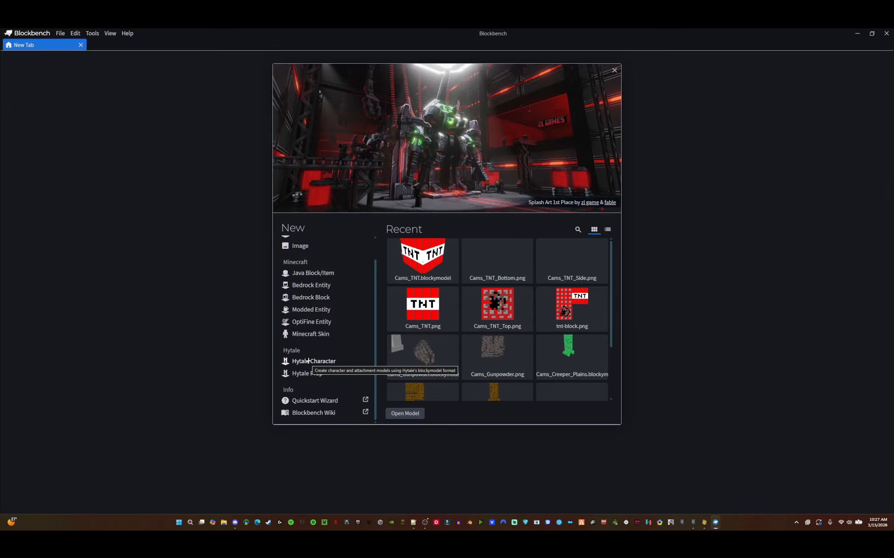
left_click(309, 361)
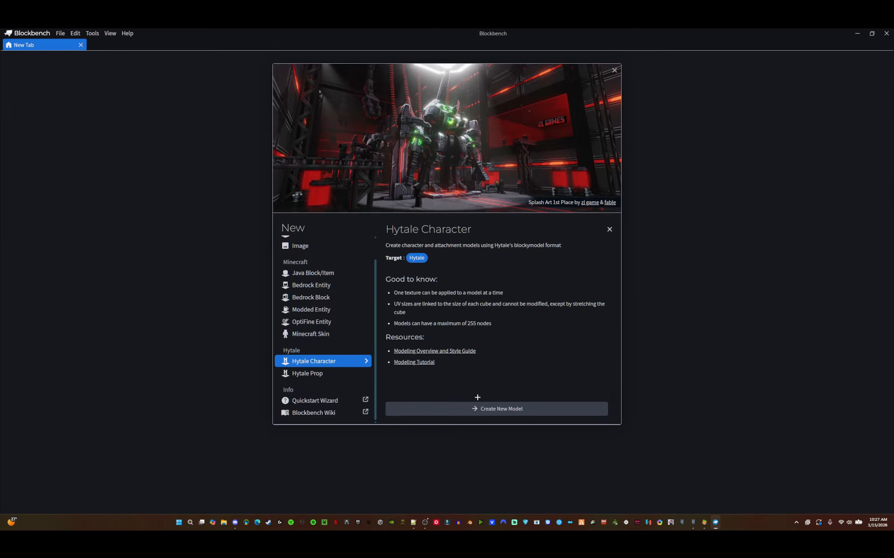
left_click(511, 409)
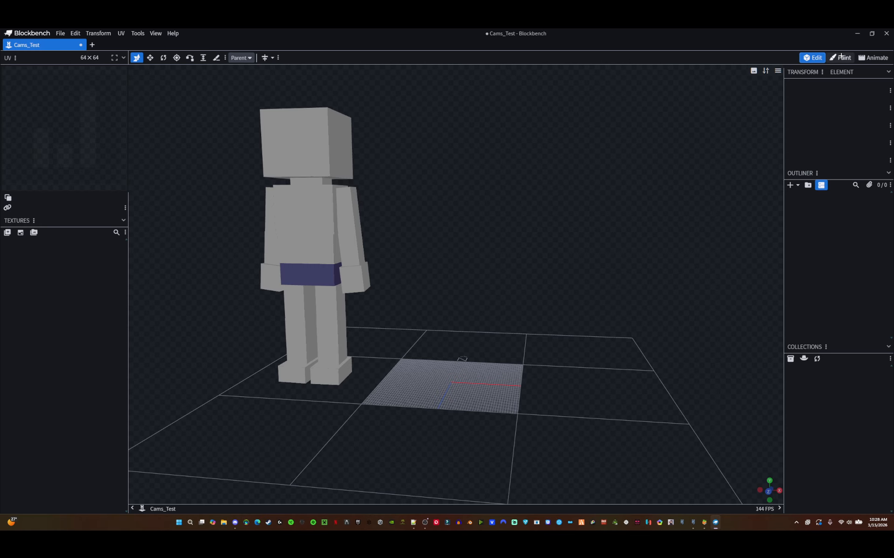
left_click(873, 57)
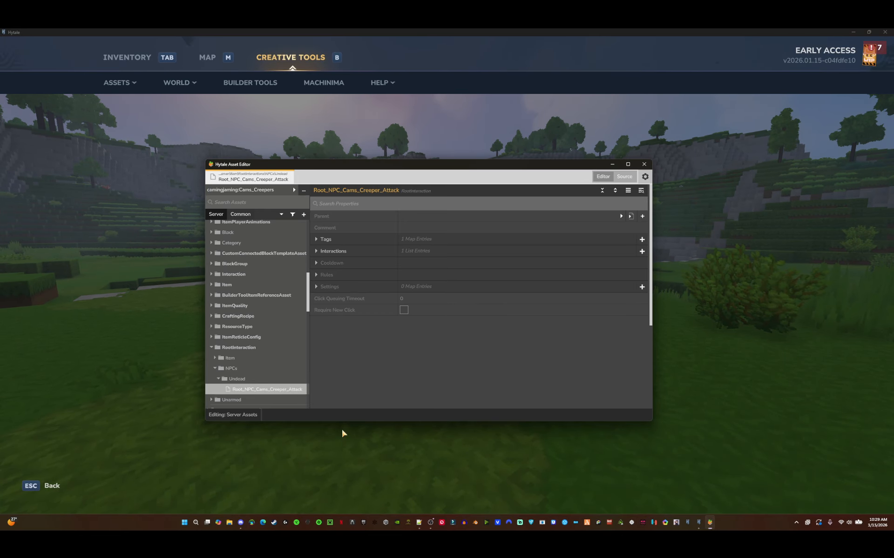
- Open File Explorer and go to the Cams_Creepers mod's Common/NPC/Undead/Skeleton/Animations/Damage folder in the Making Stuff save
key("super+e")
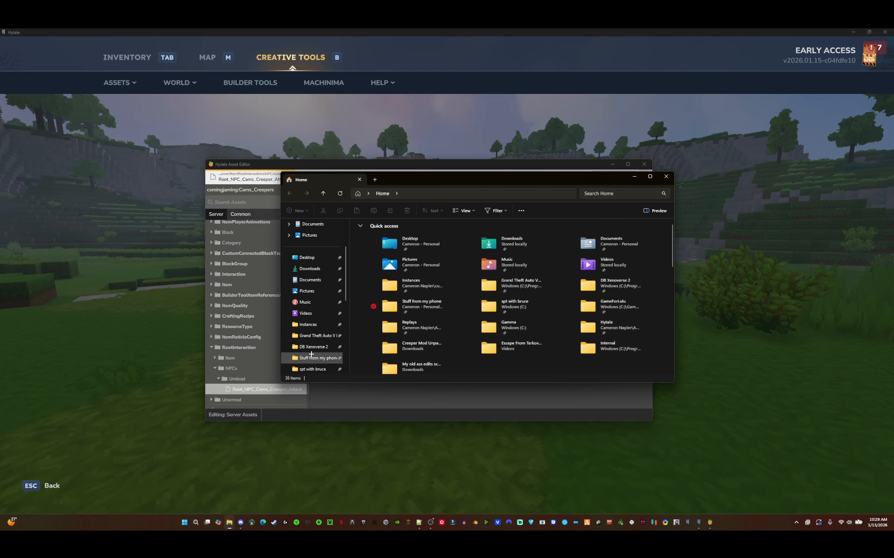
scroll(312, 354, "down", 3)
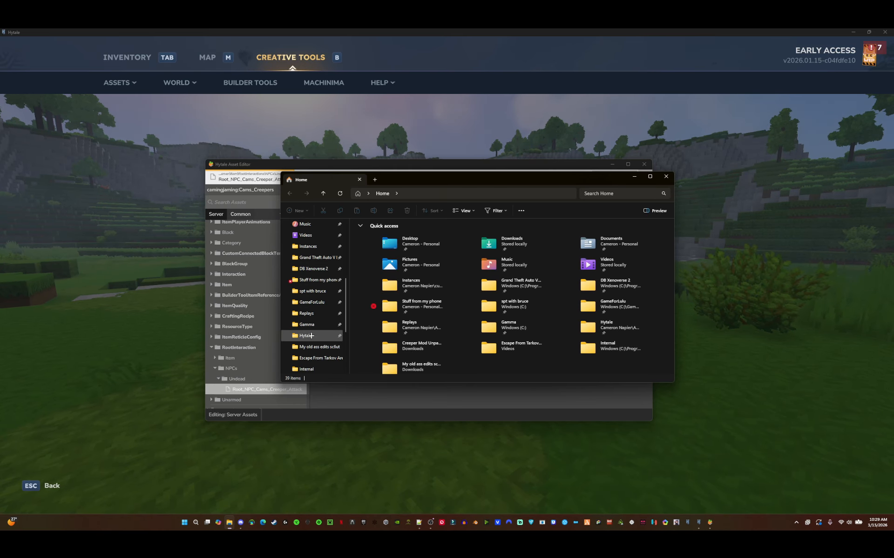
left_click(311, 336)
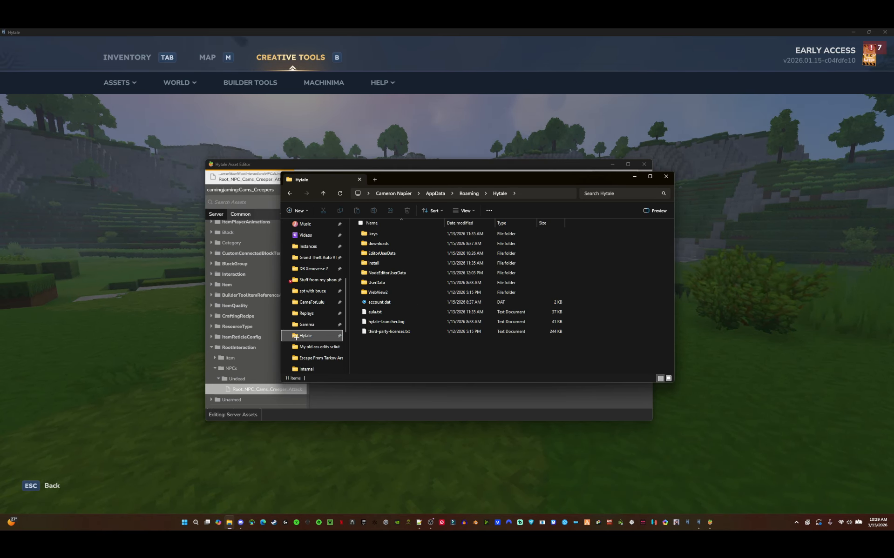
double_click(376, 282)
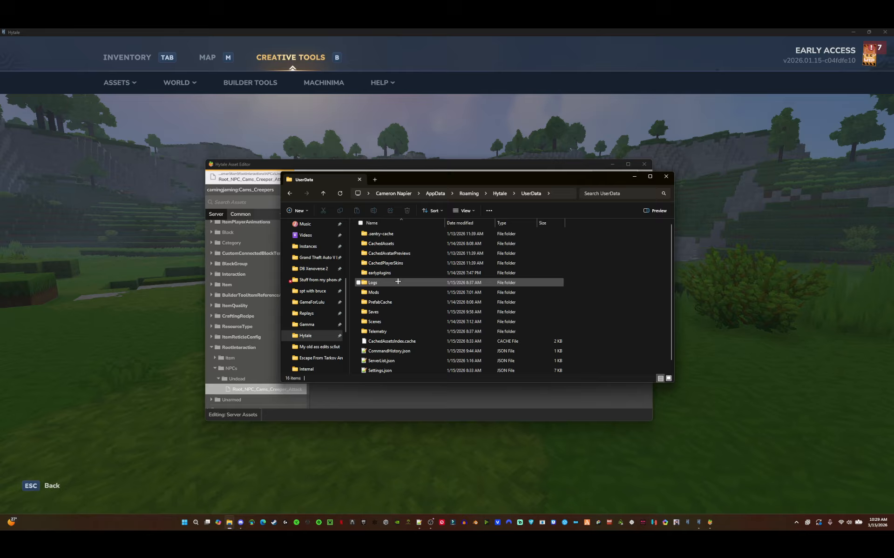
double_click(392, 313)
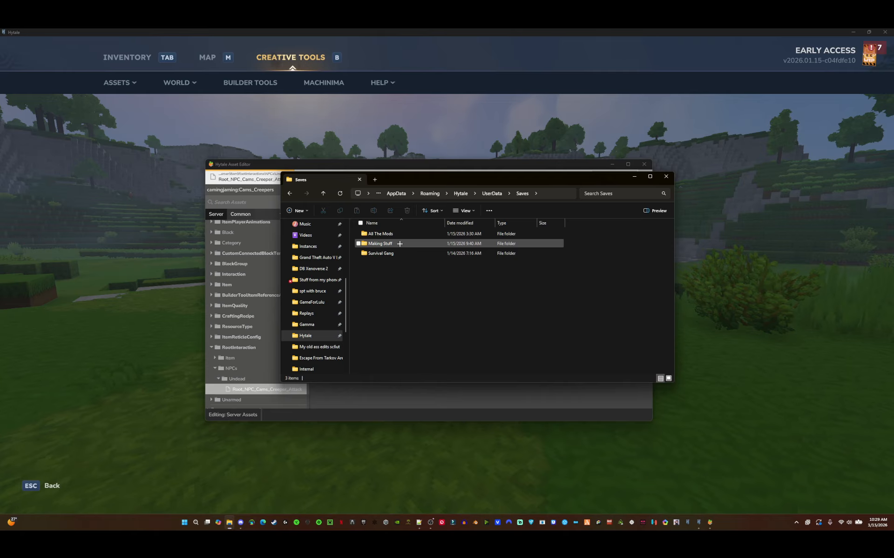
double_click(399, 244)
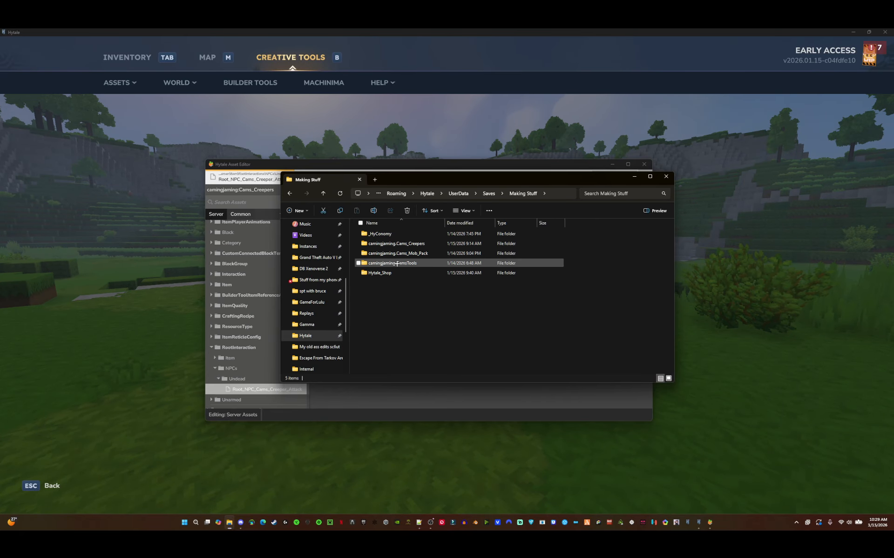
left_click(378, 244)
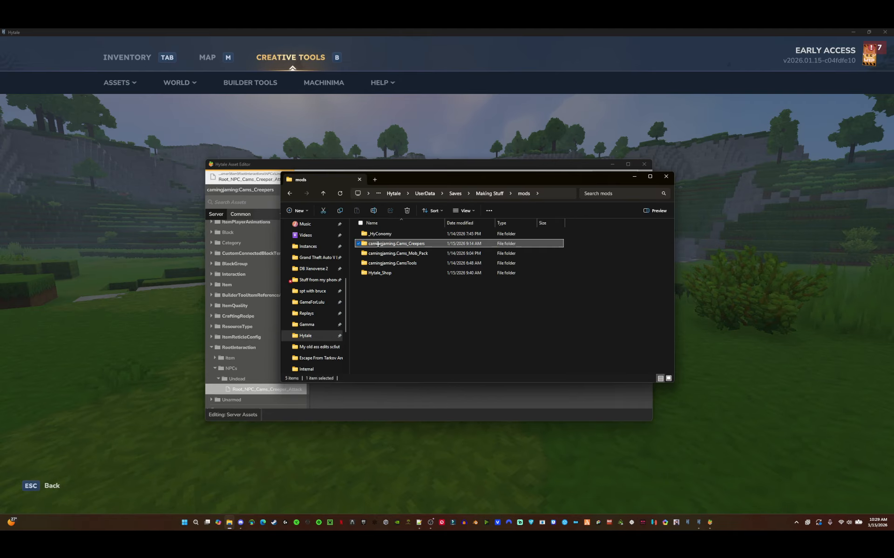
double_click(378, 244)
right_click(475, 285)
left_click(454, 285)
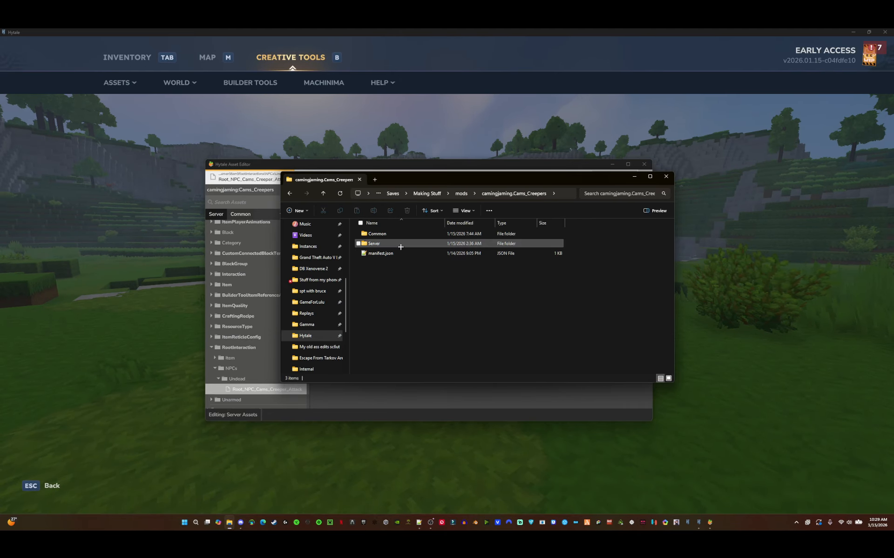
double_click(400, 234)
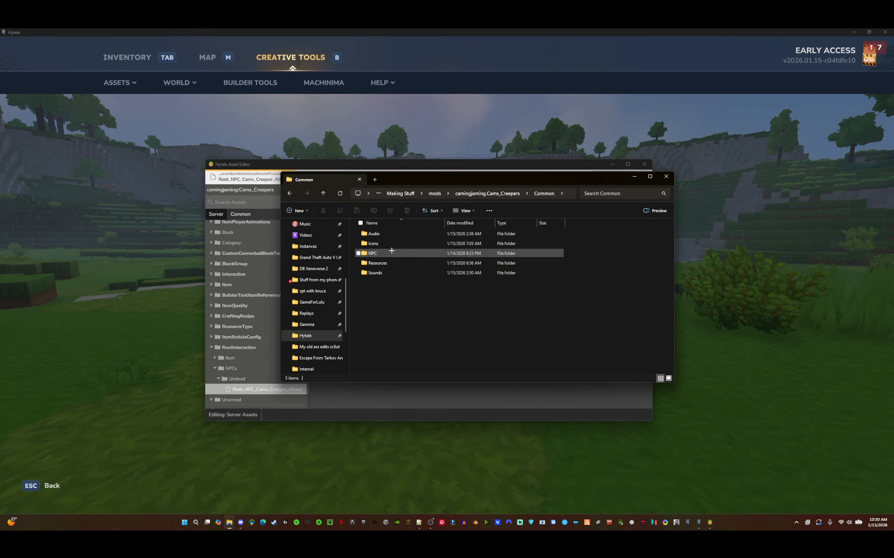
double_click(391, 253)
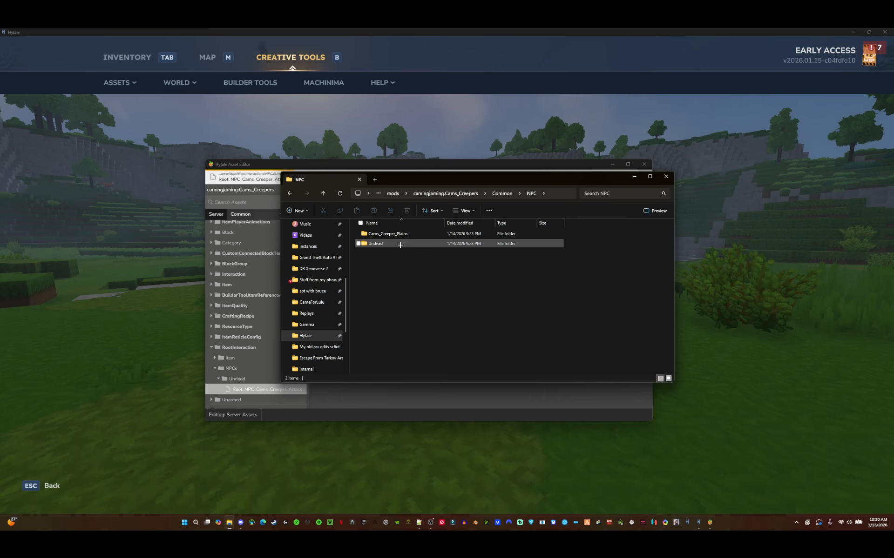
double_click(400, 244)
double_click(398, 233)
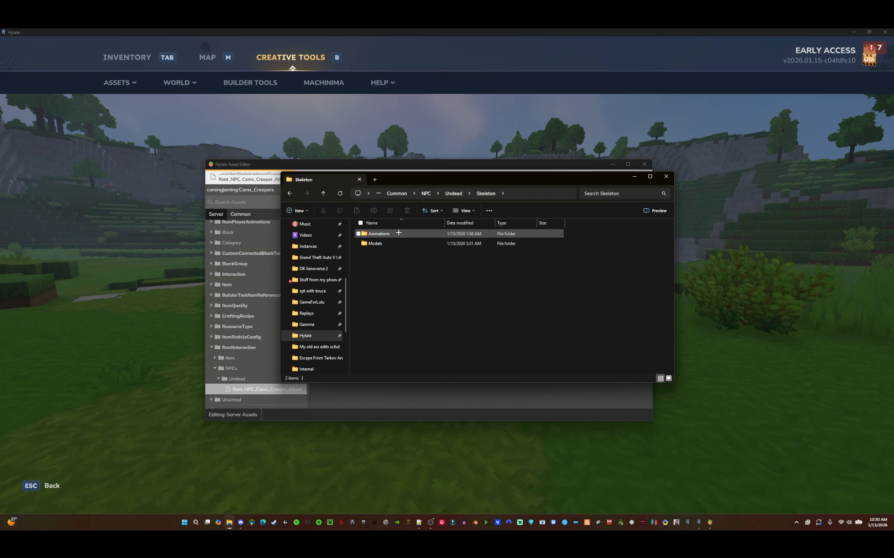
double_click(400, 233)
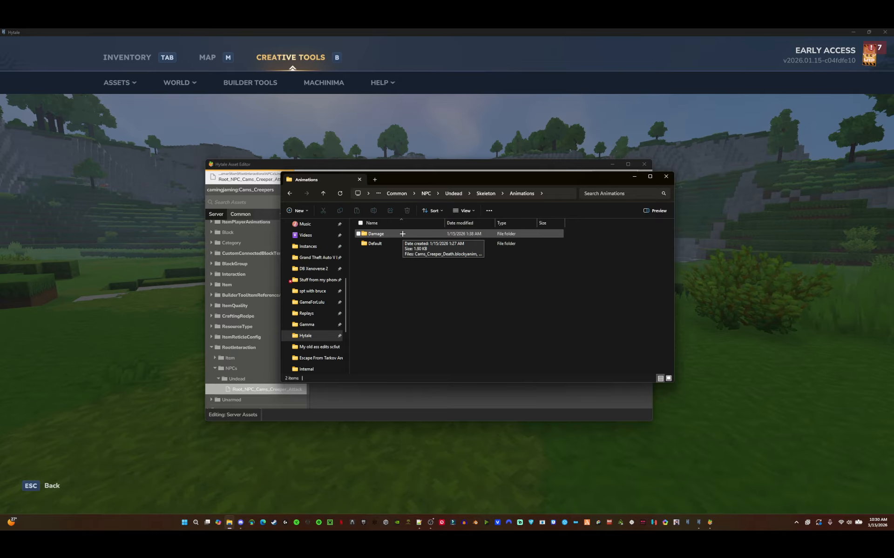
double_click(402, 233)
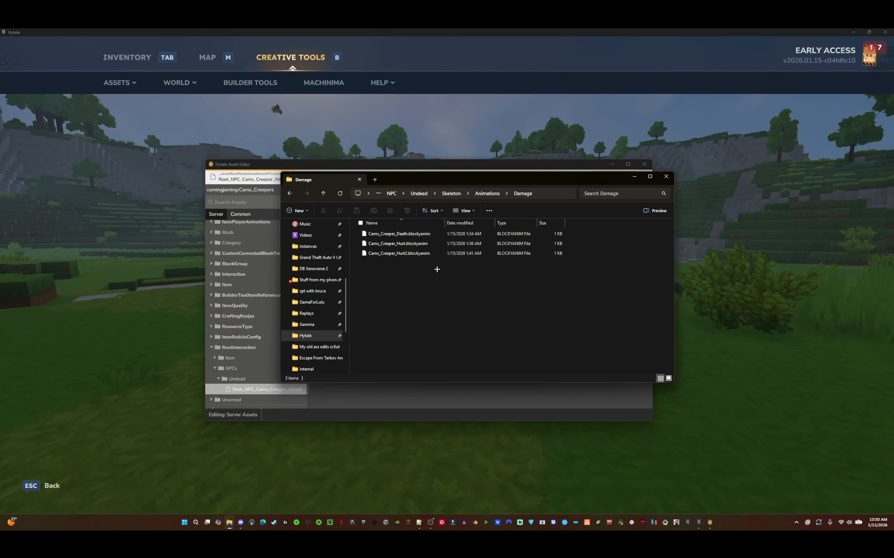
- Examine the Default animations, Models and Model_Textures folders, then close File Explorer
left_click_drag(446, 276, 401, 225)
left_click(403, 282)
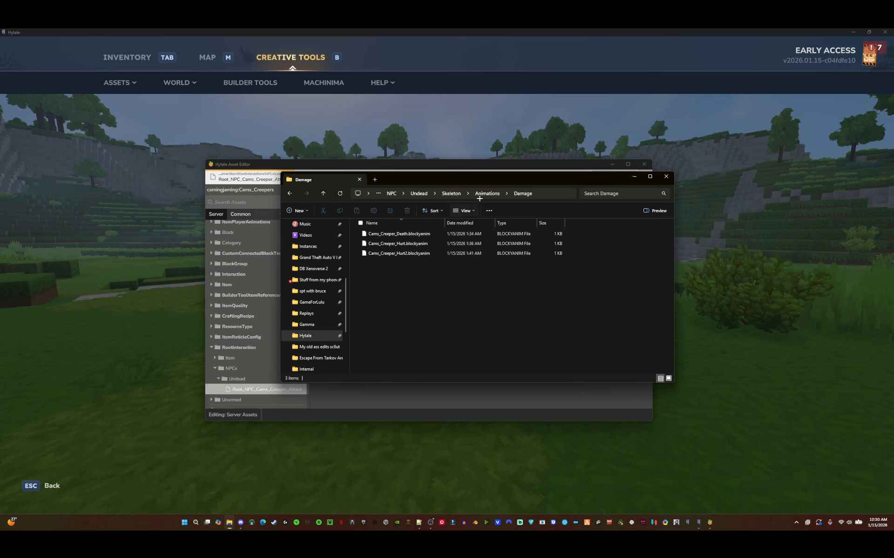
left_click(487, 193)
double_click(399, 243)
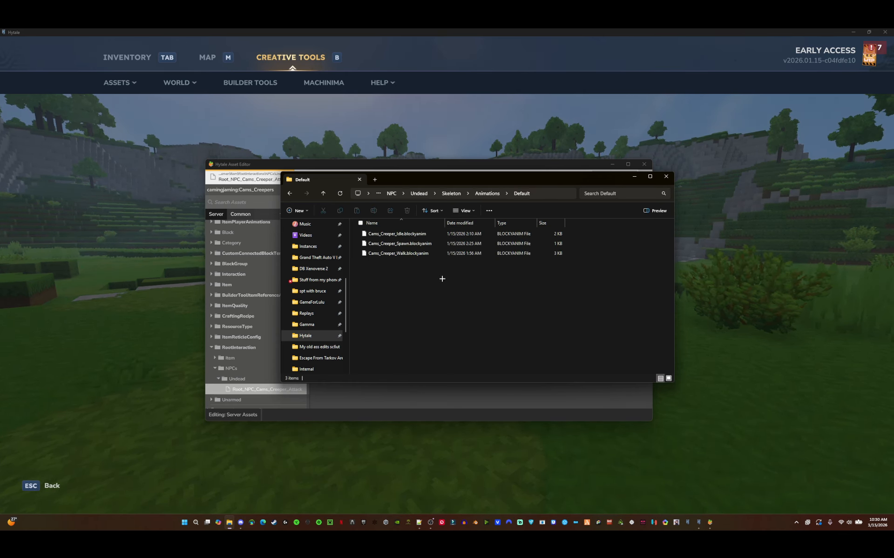
left_click_drag(442, 279, 400, 237)
left_click(400, 275)
left_click(452, 194)
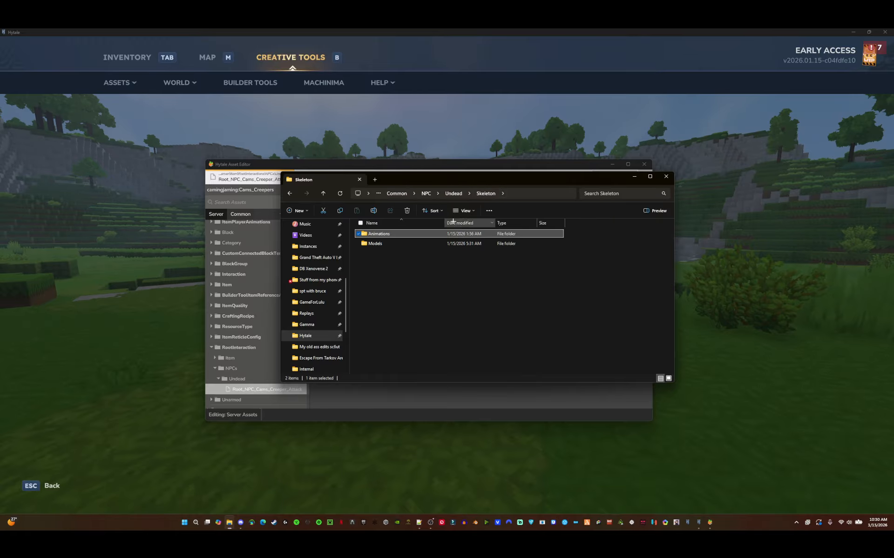
left_click(437, 263)
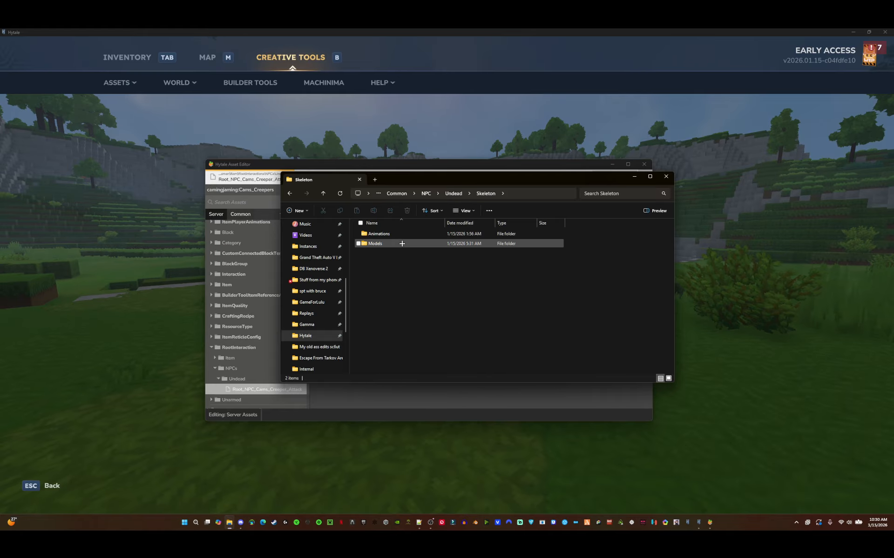
double_click(402, 243)
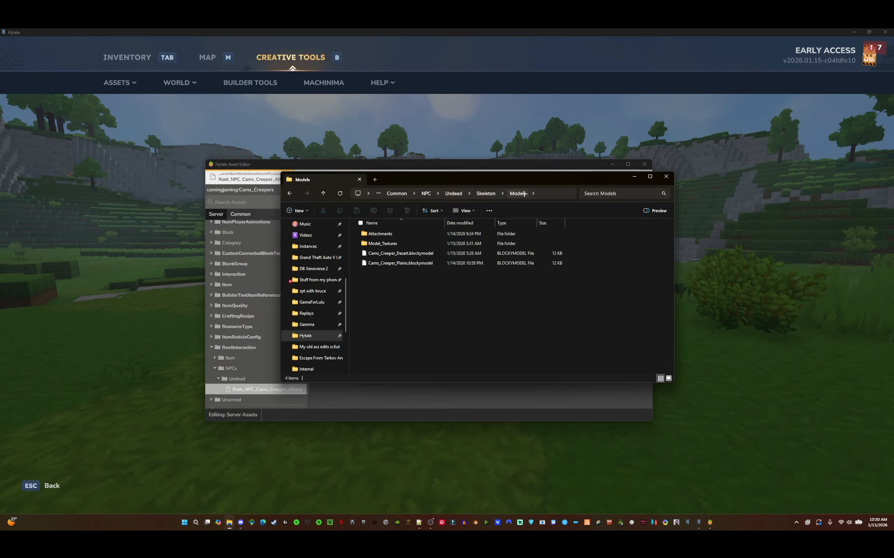
left_click_drag(440, 293, 377, 255)
left_click(417, 284)
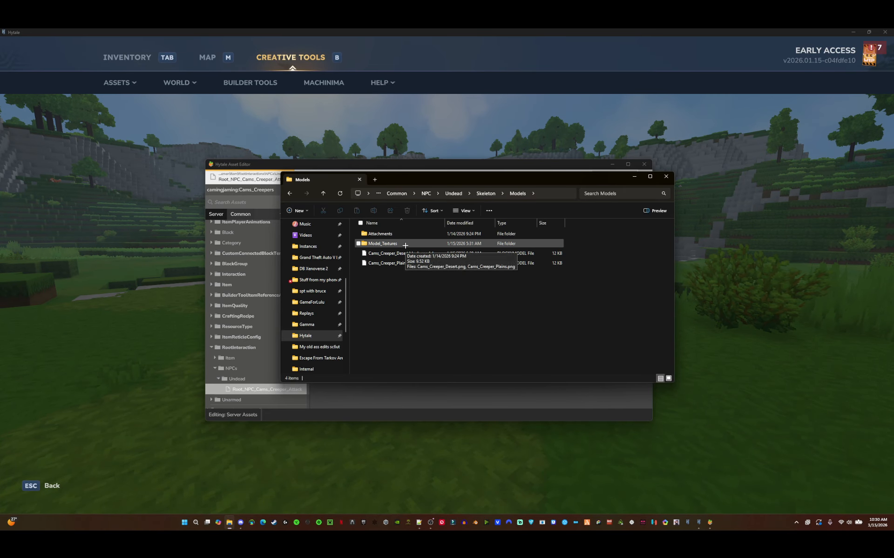
double_click(404, 246)
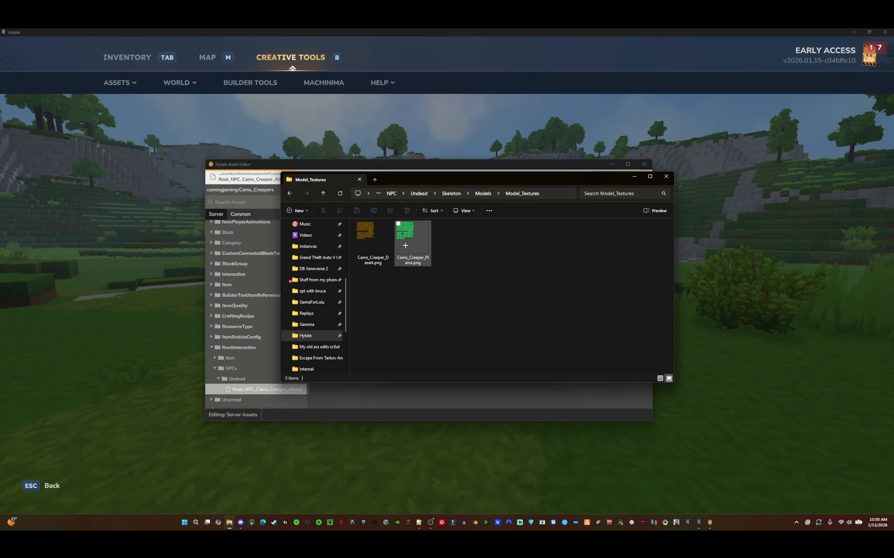
left_click(483, 193)
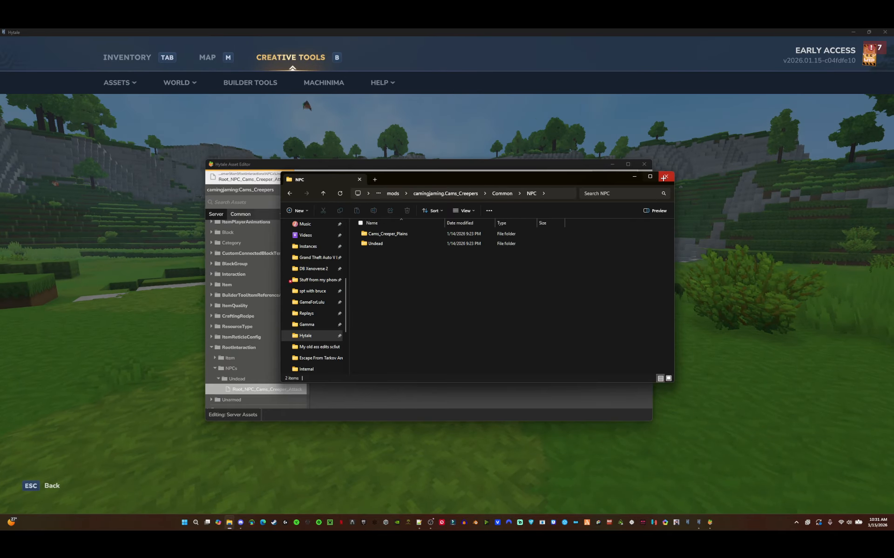
left_click(665, 177)
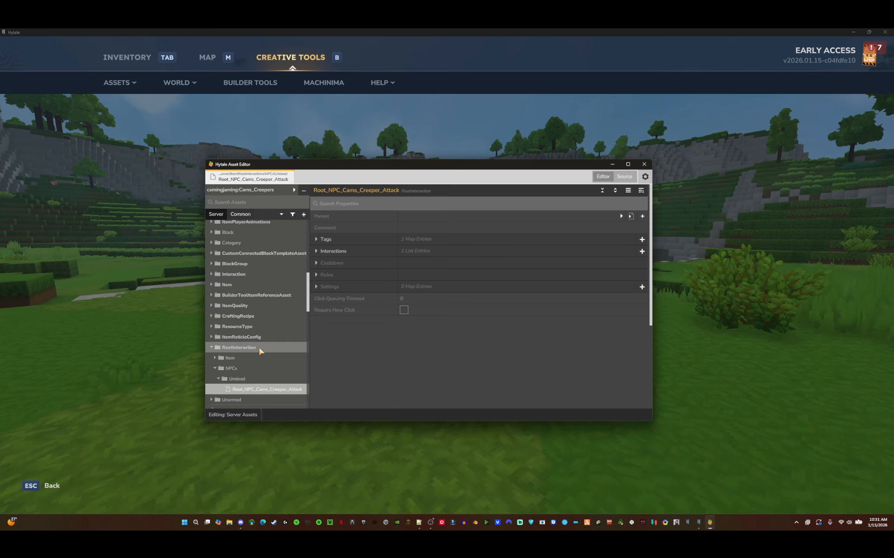
- Open the Cams_Creeper model asset and set its Model to Cams_Creeper_Plains.blockymodel from NPC/Undead/Skeleton/Models
scroll(259, 351, "down", 5)
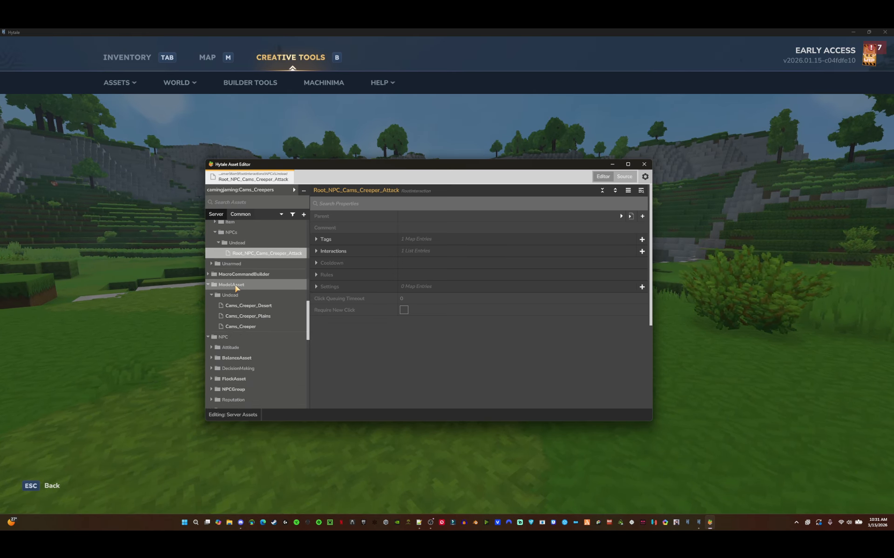
left_click(241, 326)
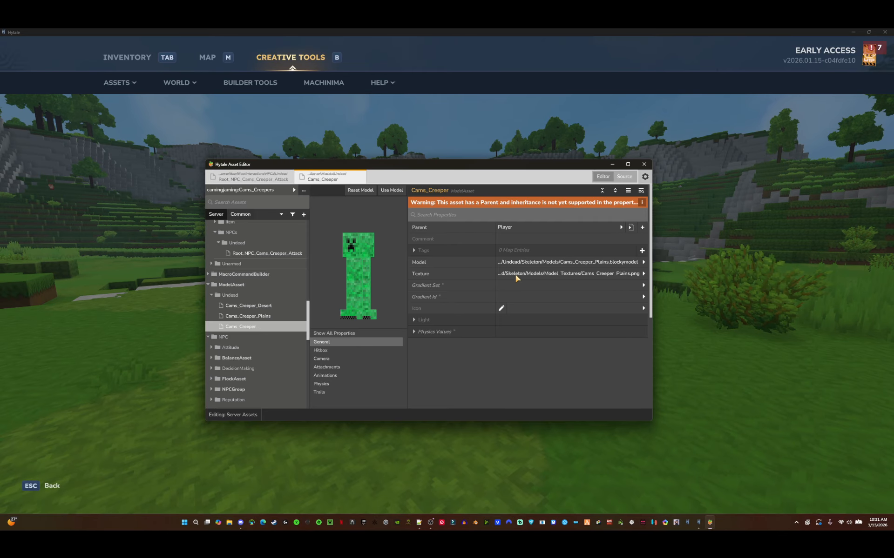
left_click(559, 264)
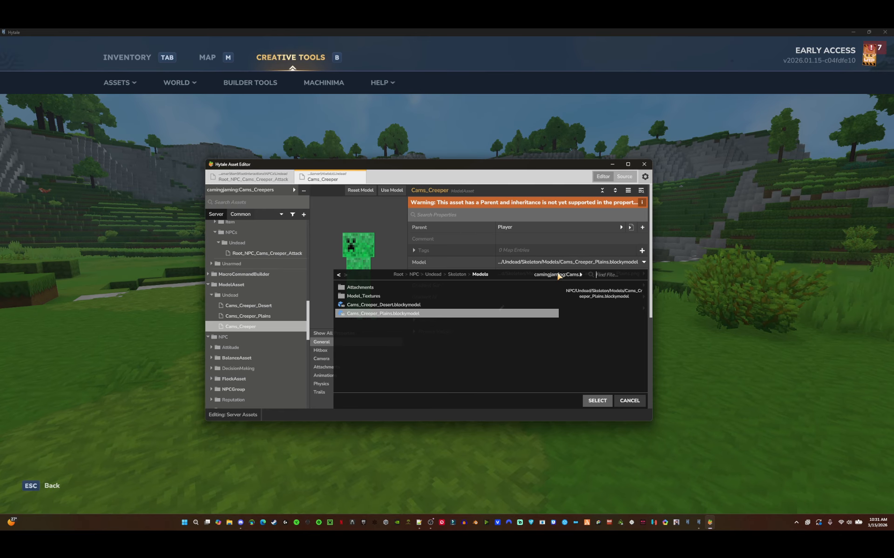
left_click(556, 275)
left_click(554, 292)
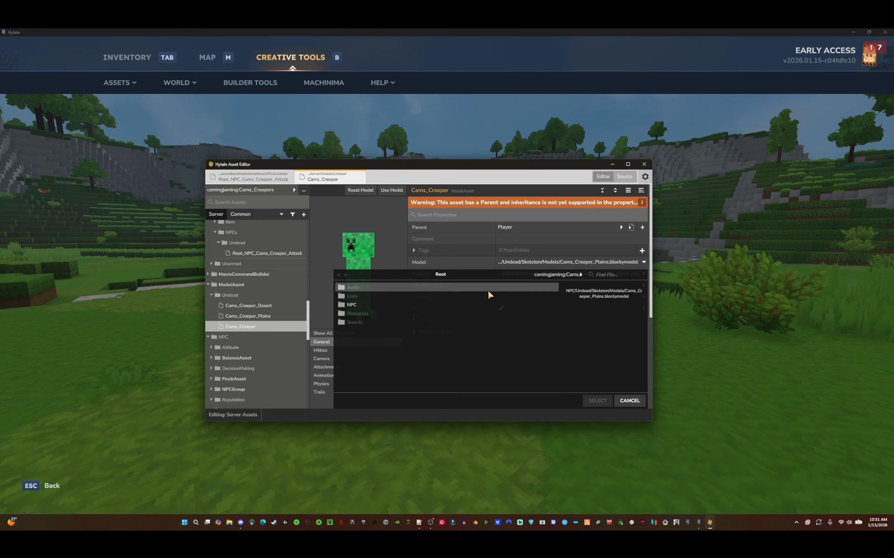
left_click(382, 305)
left_click(386, 298)
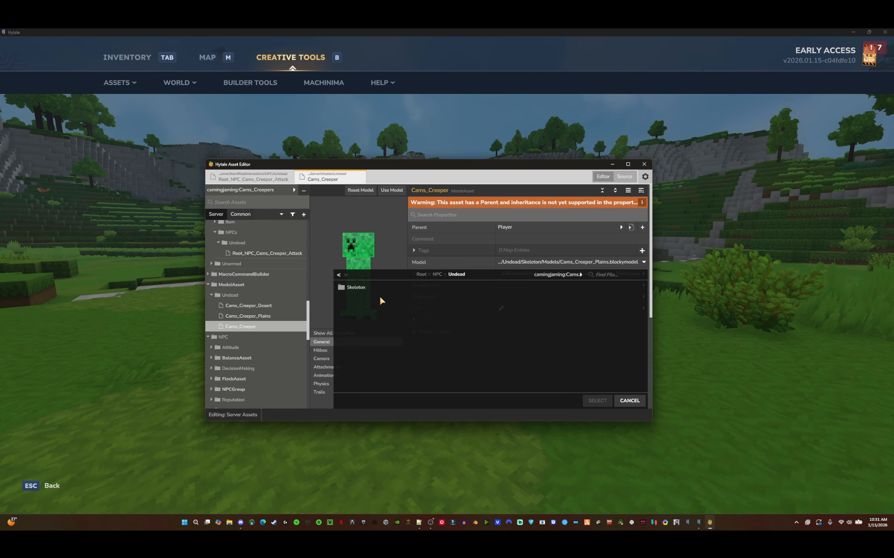
left_click(393, 294)
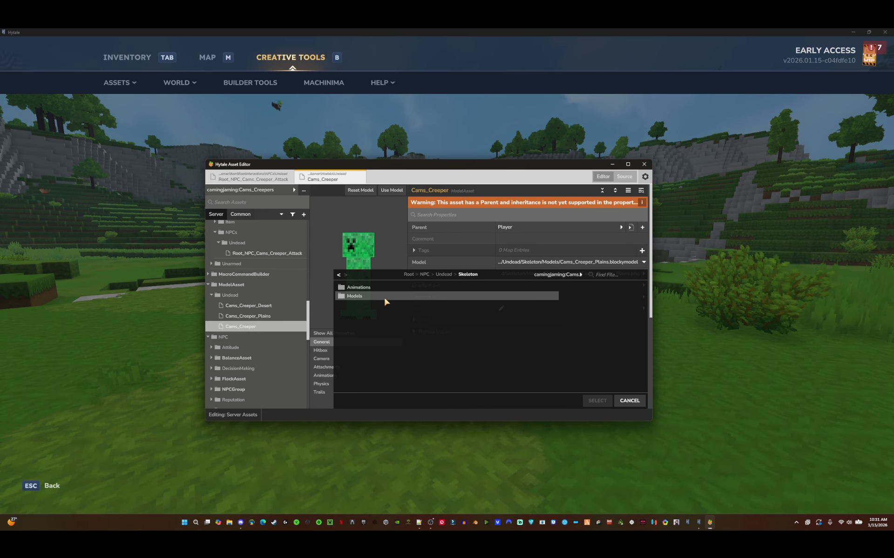
left_click(383, 296)
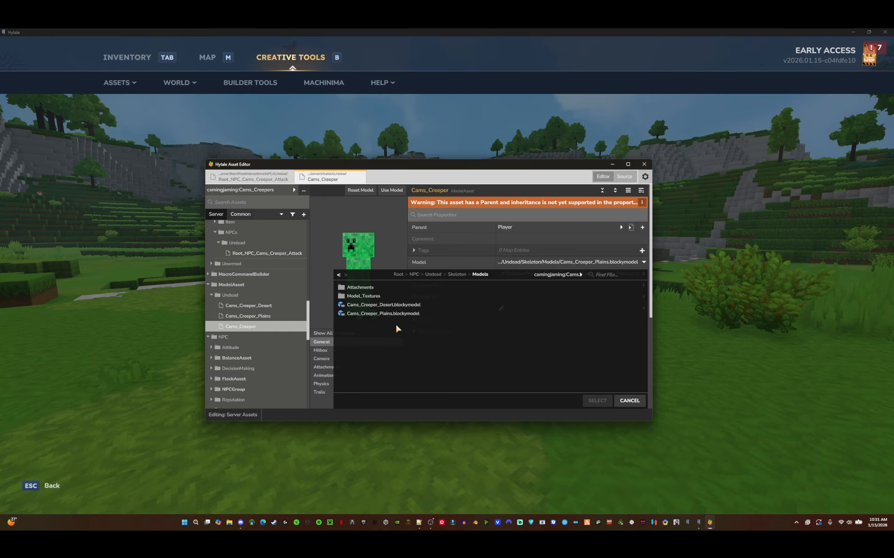
left_click(377, 314)
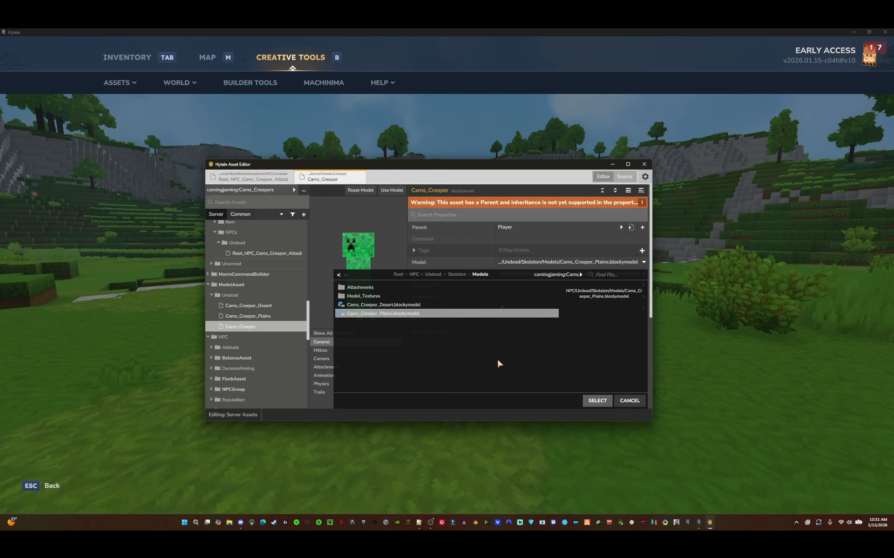
left_click(600, 400)
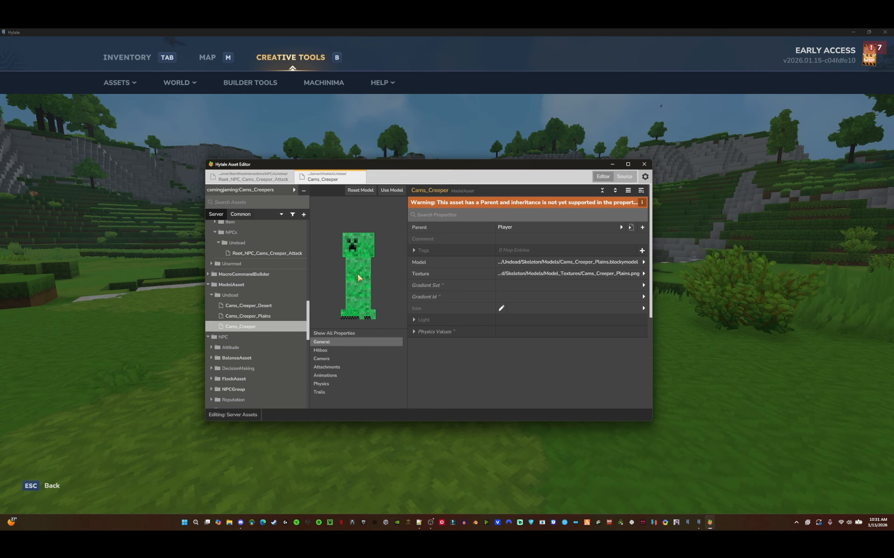
- Review the Cams_Creeper model asset's texture file and preview, switching briefly to the Root_NPC_Cams_Creeper_Attack asset
left_click(265, 254)
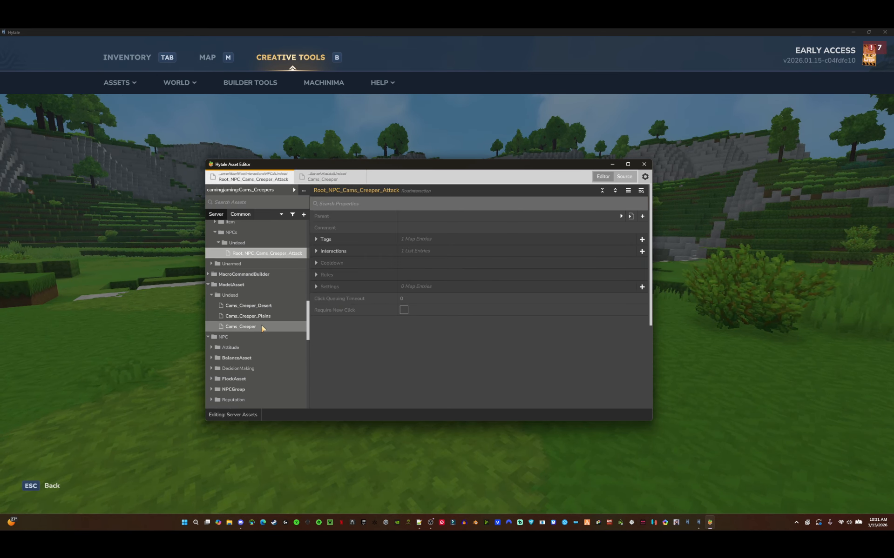
left_click(263, 326)
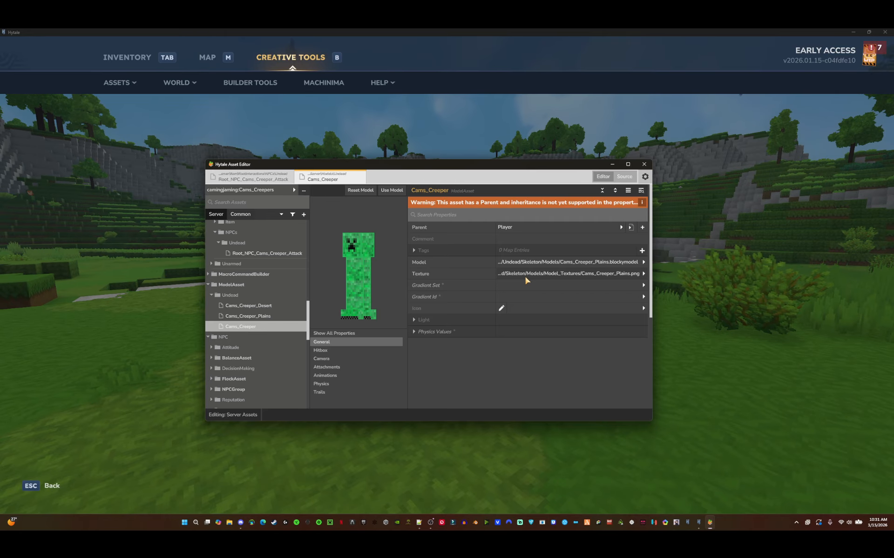
left_click(579, 276)
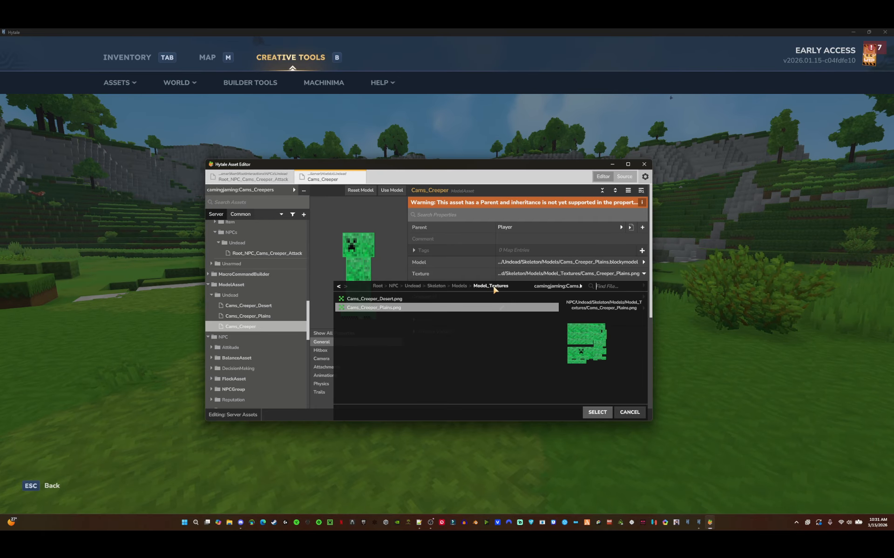
left_click(630, 412)
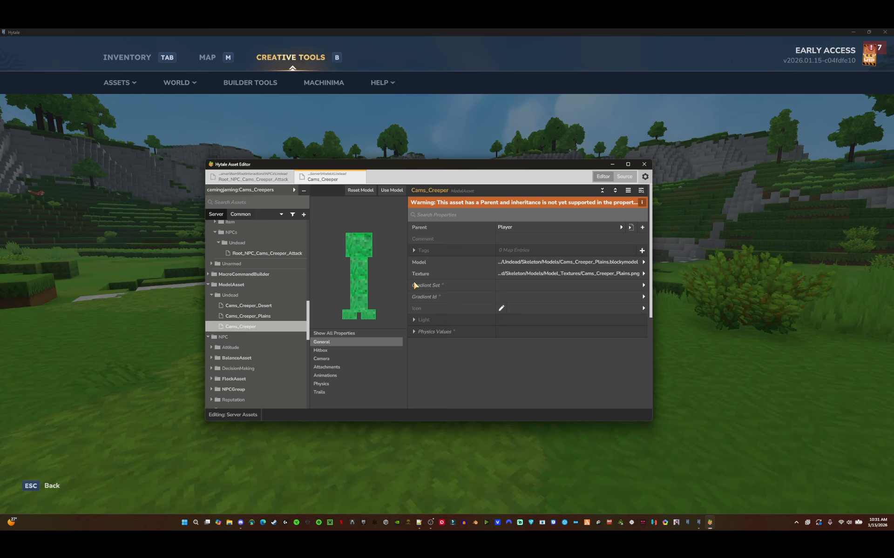
left_click(255, 255)
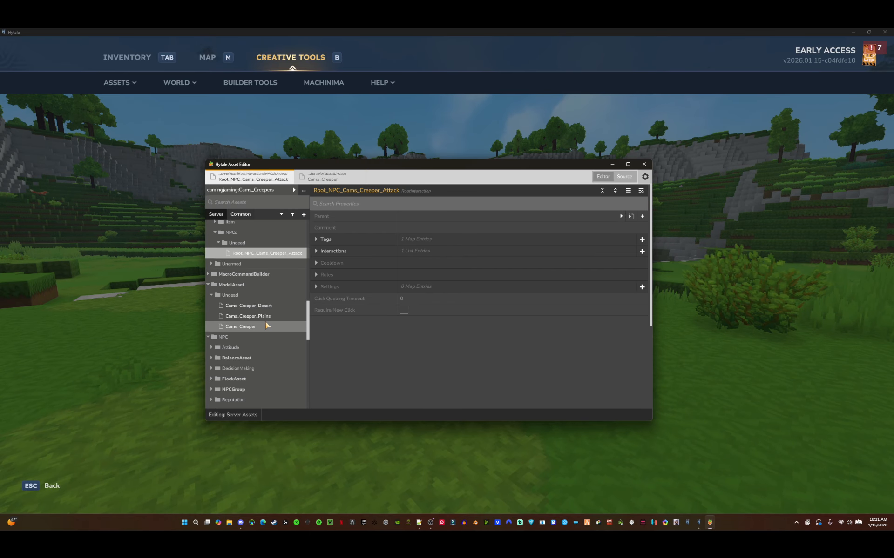
left_click(266, 325)
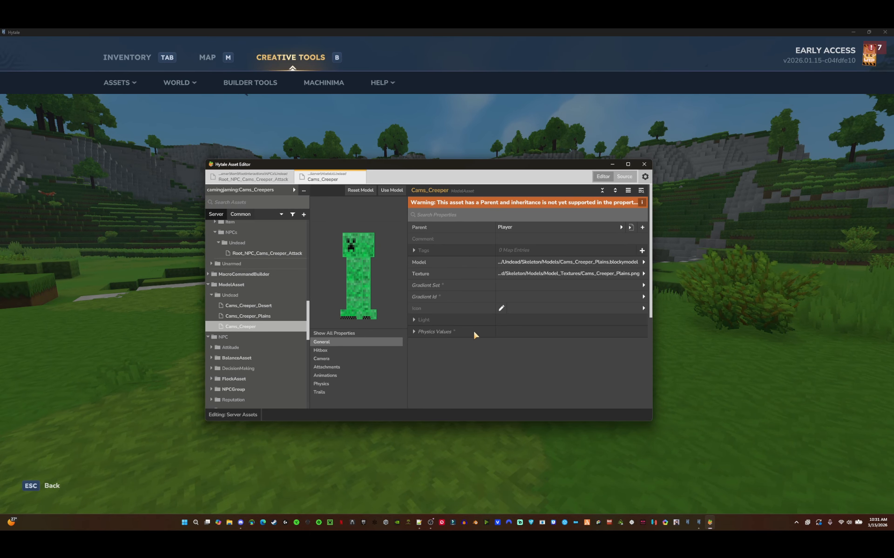
mouse_move(357, 278)
left_mouse_down()
mouse_move(409, 279)
mouse_move(323, 282)
mouse_move(439, 283)
mouse_move(333, 275)
mouse_move(373, 277)
left_mouse_up()
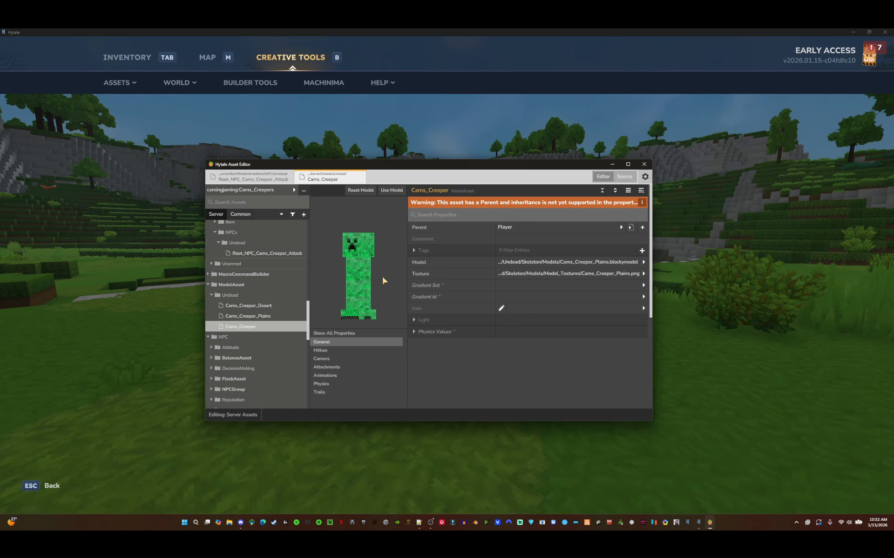
- Examine the model asset's animation sets, including the Idle set's animation file and playback settings
left_click(326, 377)
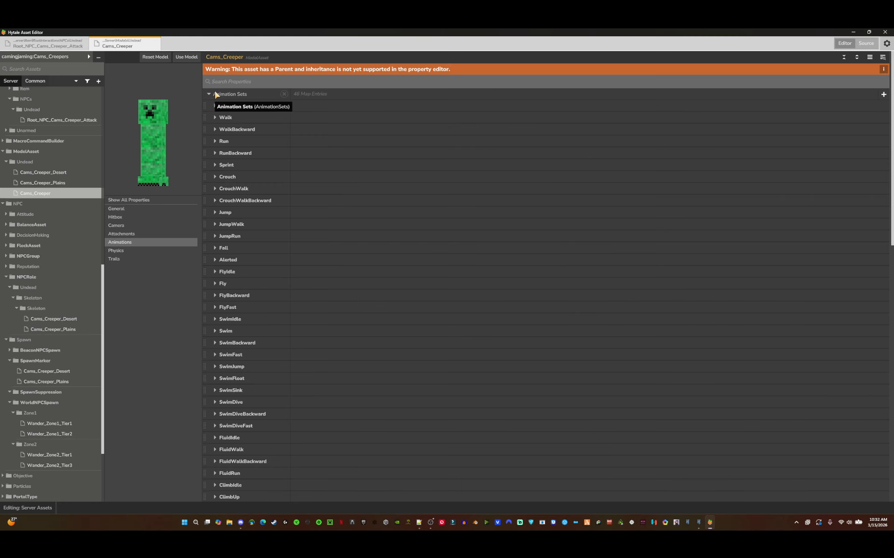
scroll(274, 195, "down", 6)
scroll(324, 337, "down", 2)
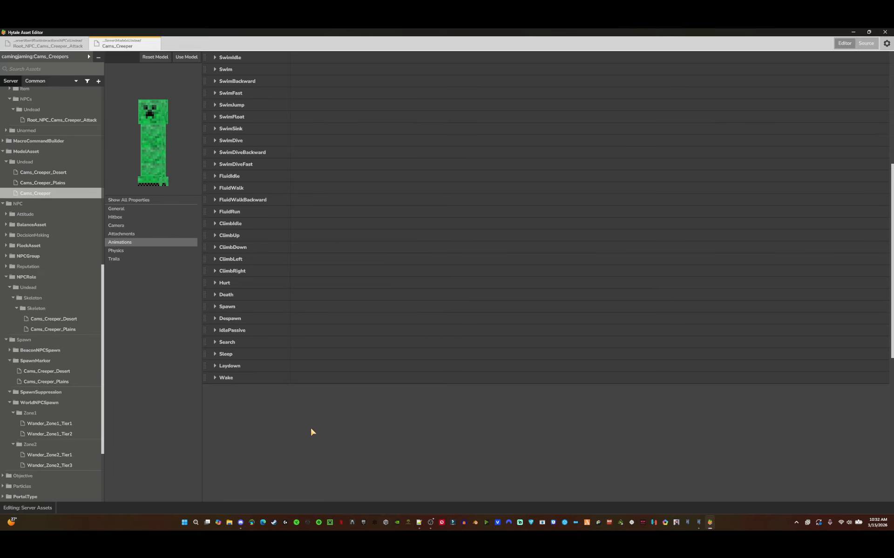
scroll(311, 432, "up", 6)
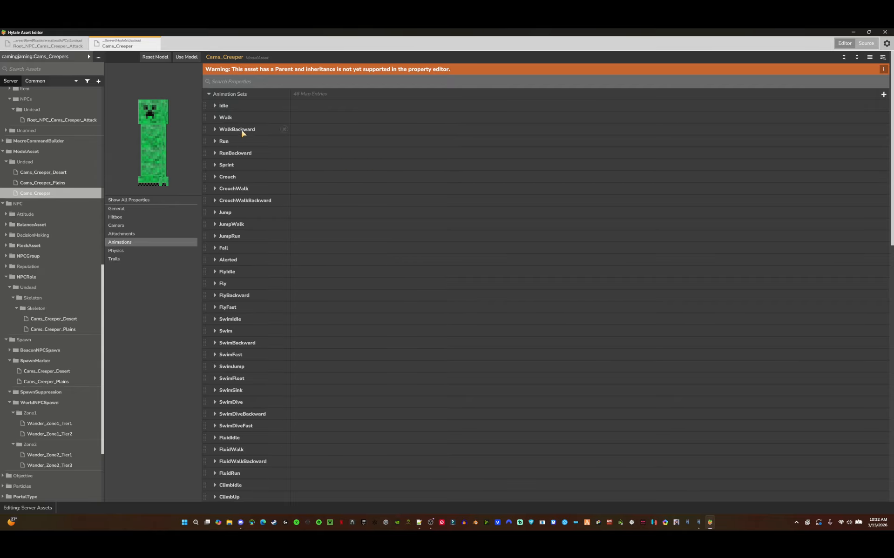
left_click(225, 106)
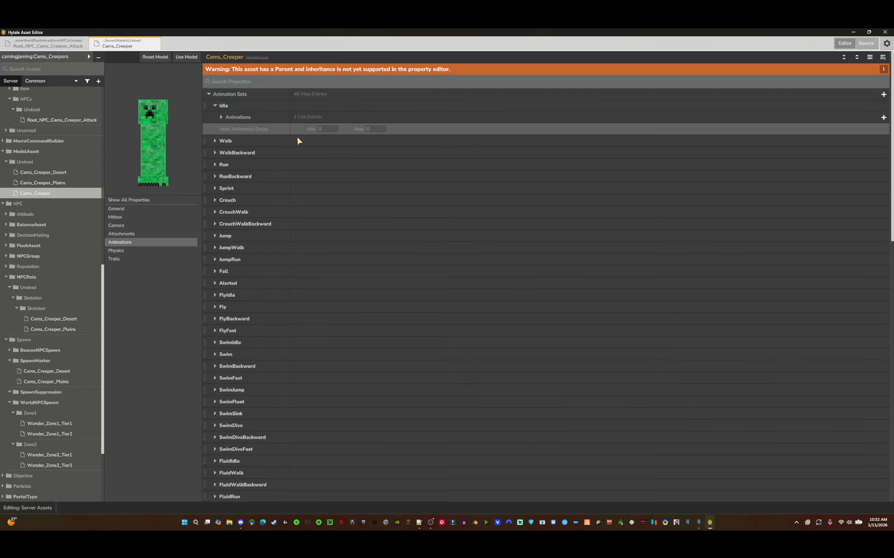
left_click(228, 117)
left_click(233, 128)
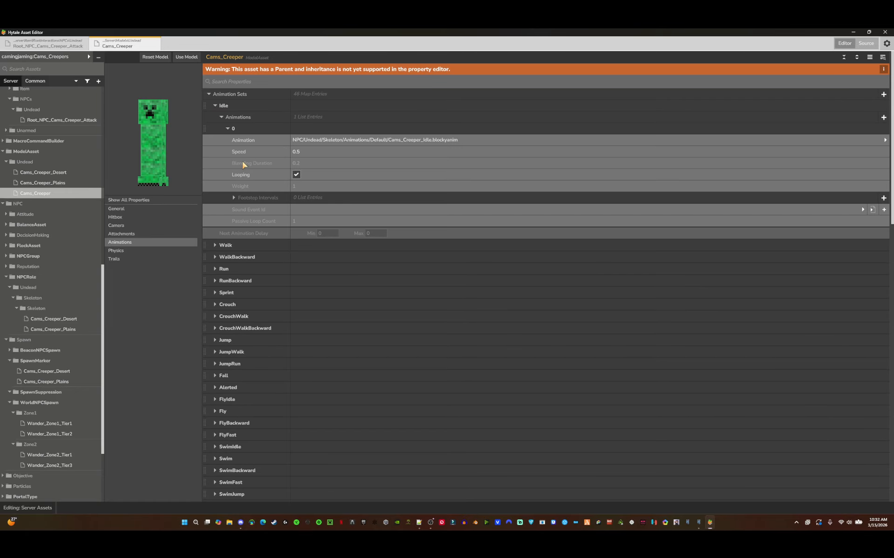
left_click(472, 141)
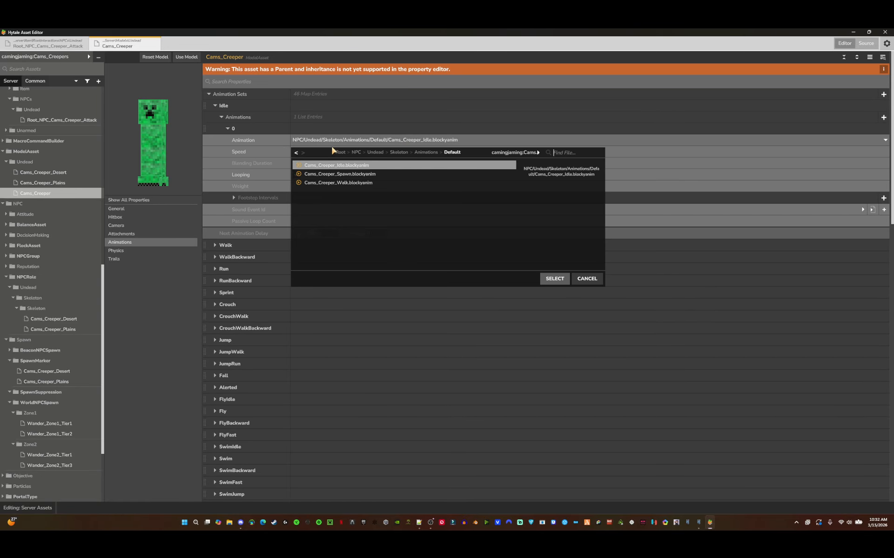
left_click(587, 279)
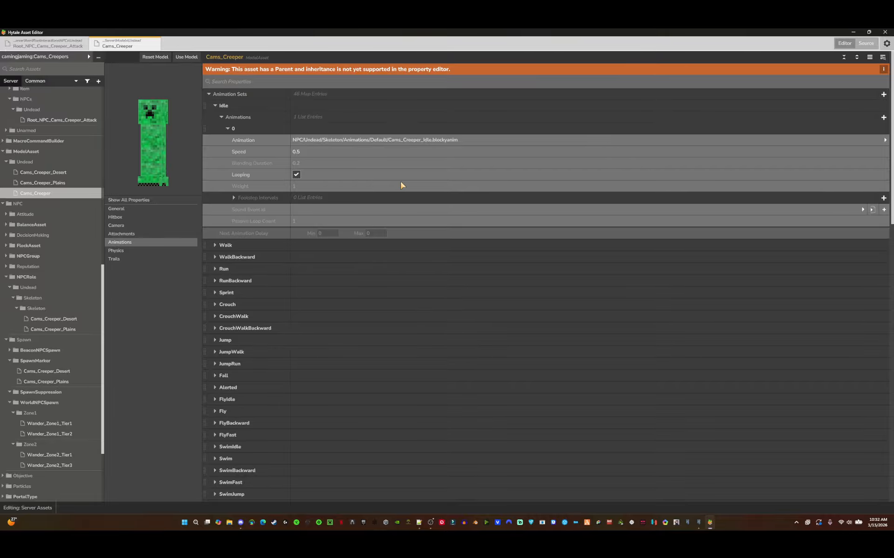
left_click(307, 164)
left_click(360, 167)
left_click(239, 106)
scroll(266, 177, "down", 3)
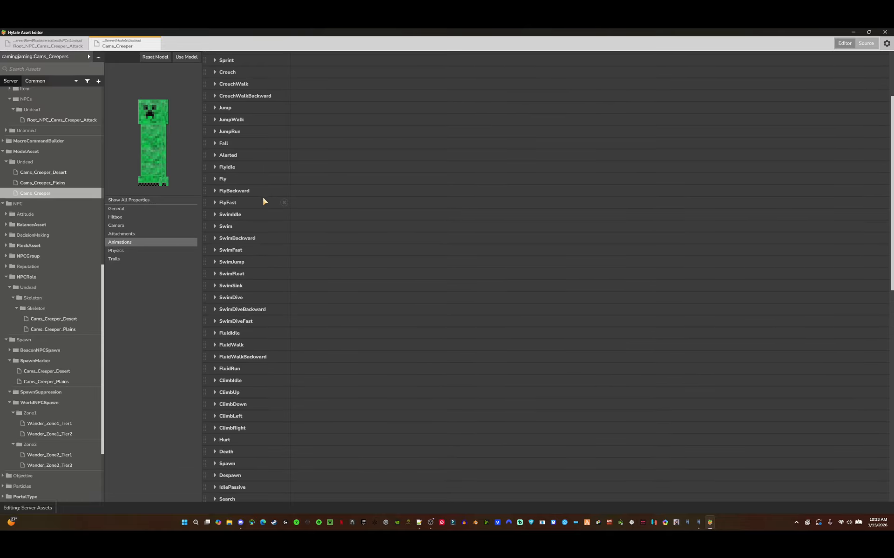
scroll(283, 437, "down", 2)
scroll(292, 277, "up", 5)
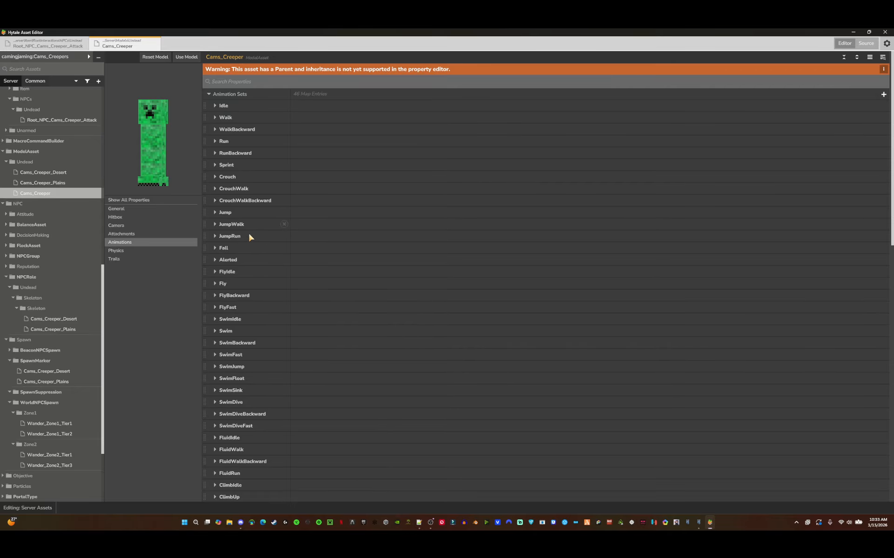
- Open the model asset's attachments, then undo and redo the default attachment entry
left_click(121, 234)
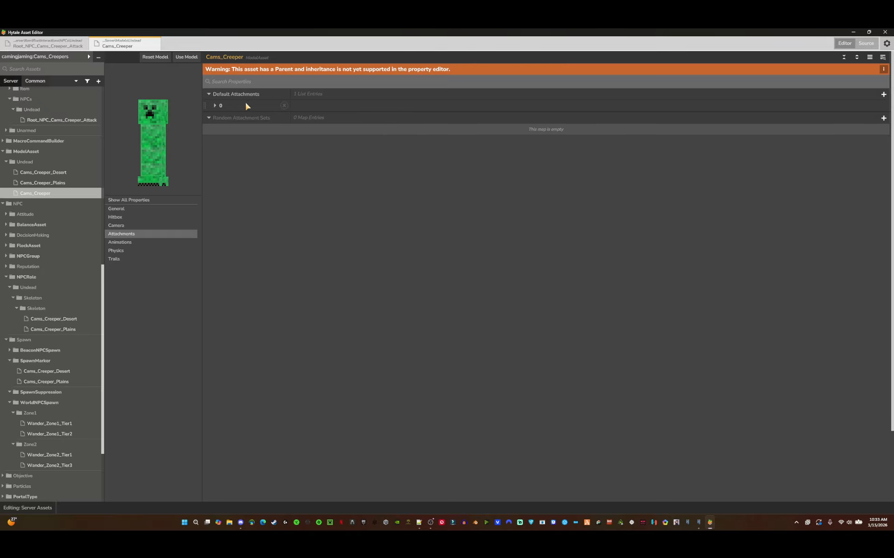
left_click(227, 106)
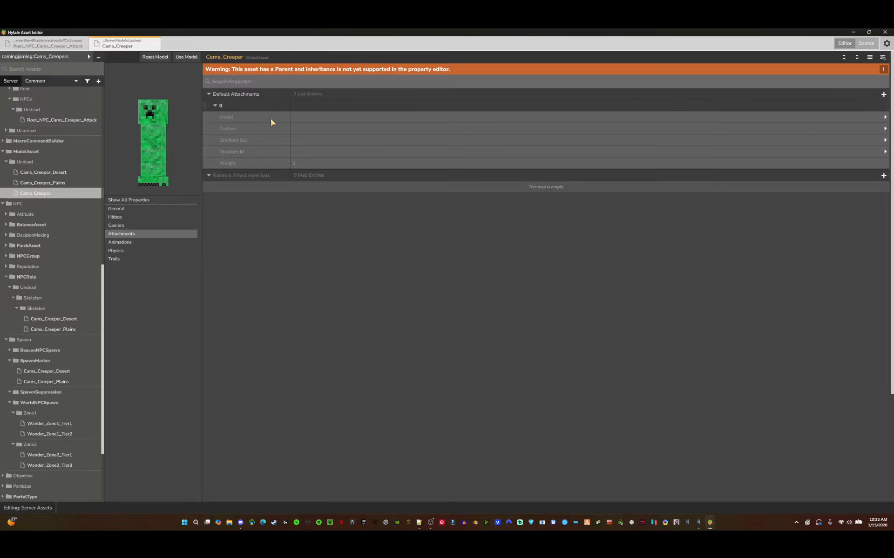
key("ctrl+z")
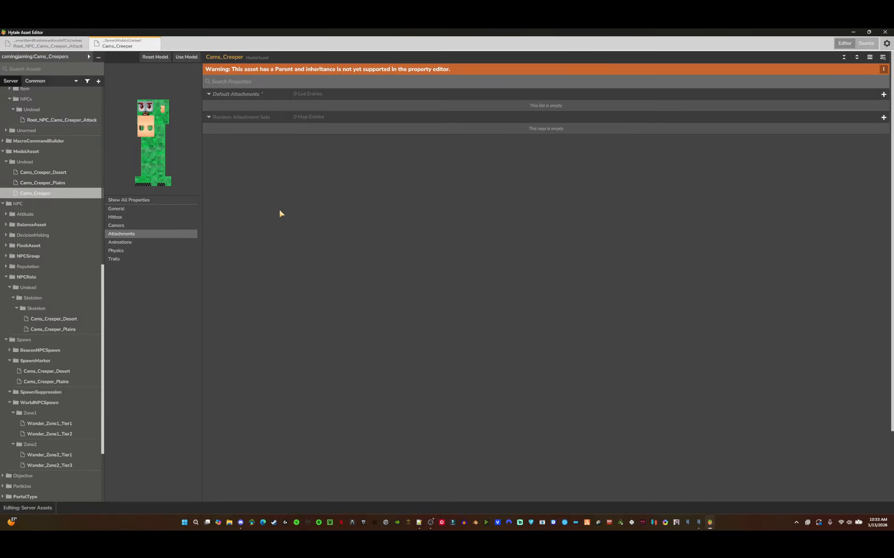
mouse_move(170, 161)
left_mouse_down()
mouse_move(214, 166)
mouse_move(157, 173)
left_mouse_up()
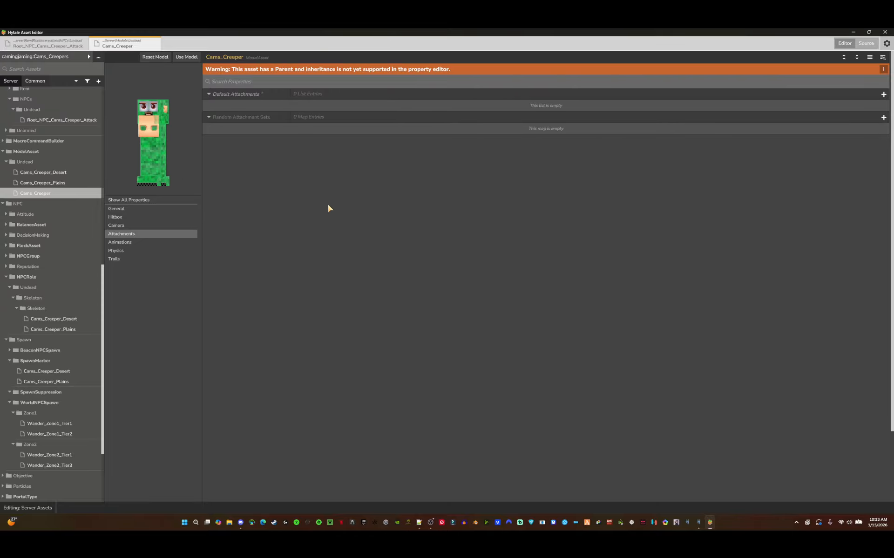
key("ctrl+y")
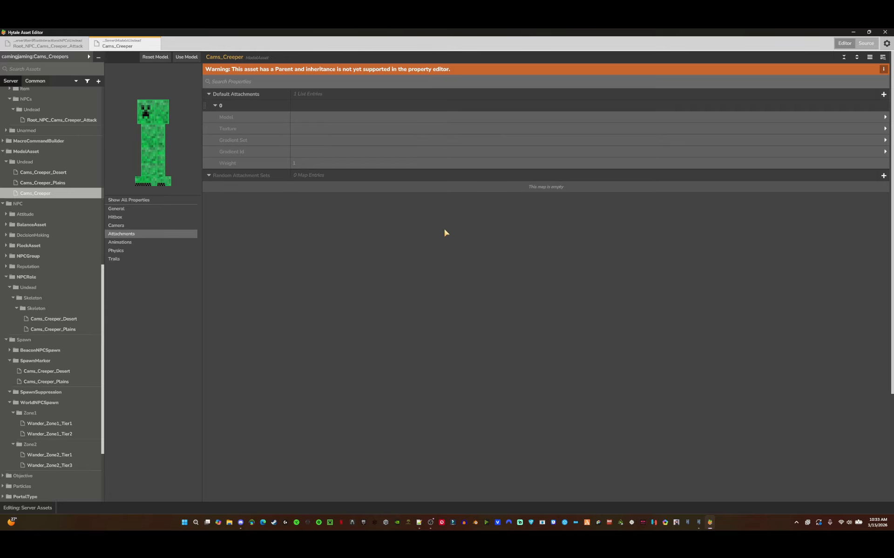
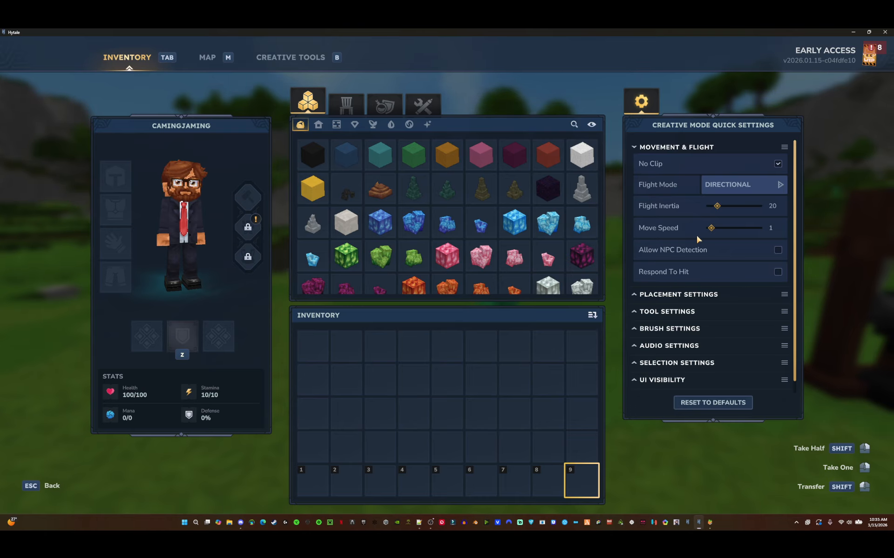
- Close the inventory and walk through the world to the custom creeper NPC, striking it once
mouse_move(644, 254)
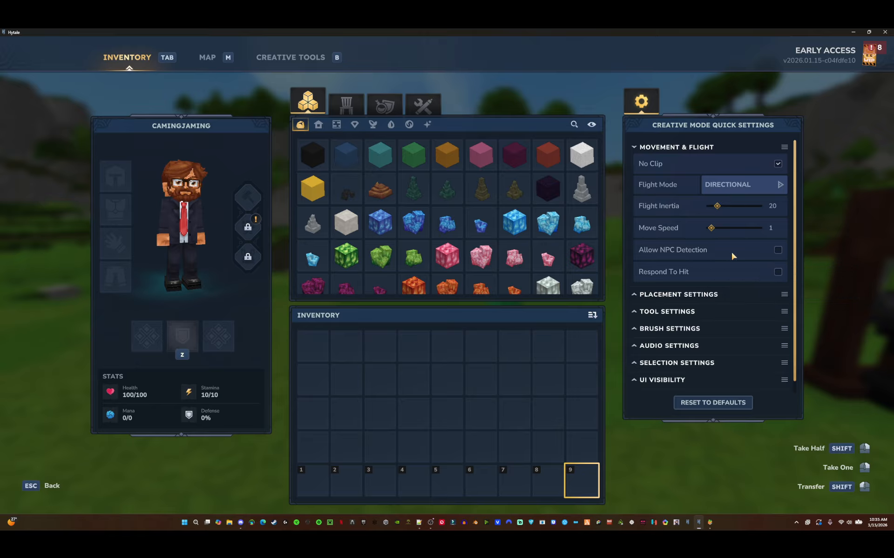
key("Escape")
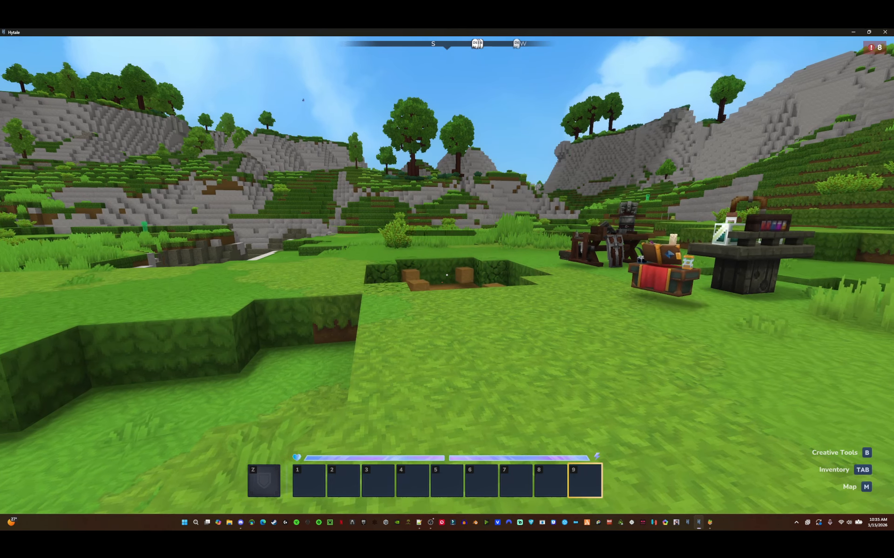
key("w")
key("w")
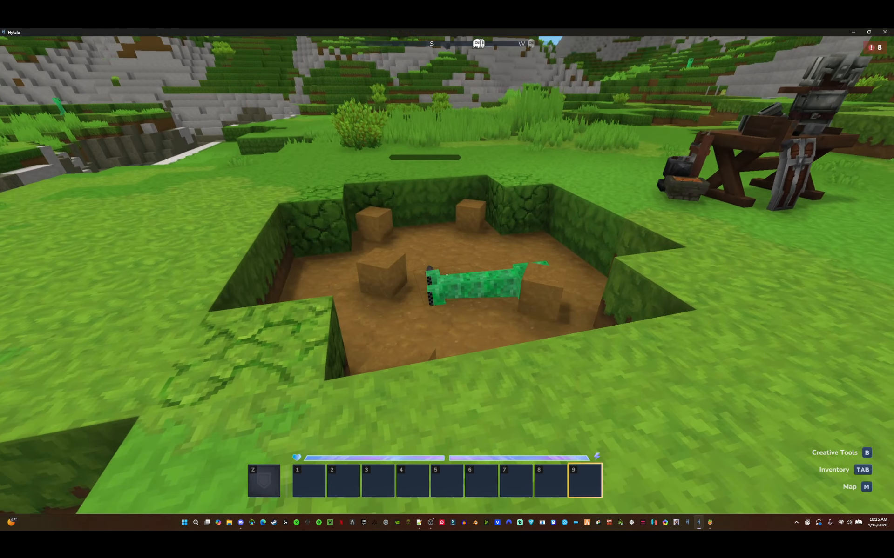
key("Tab")
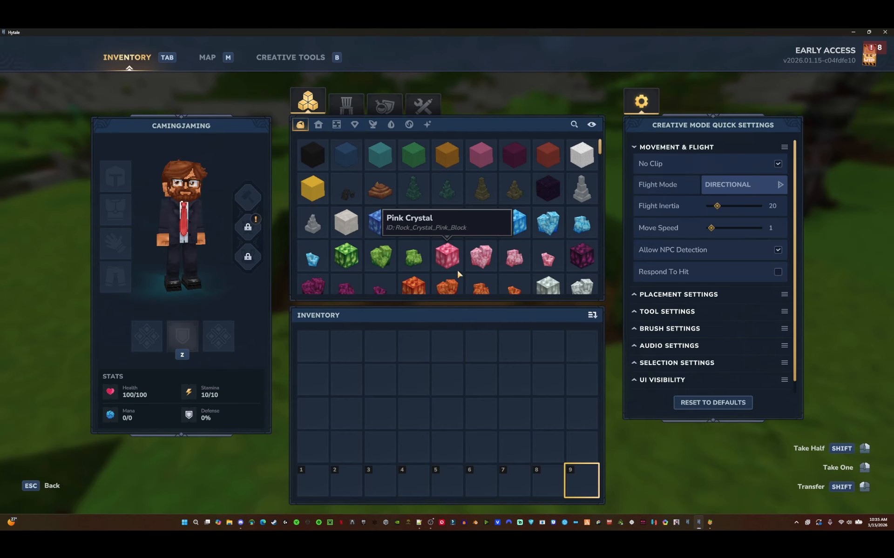
key("Escape")
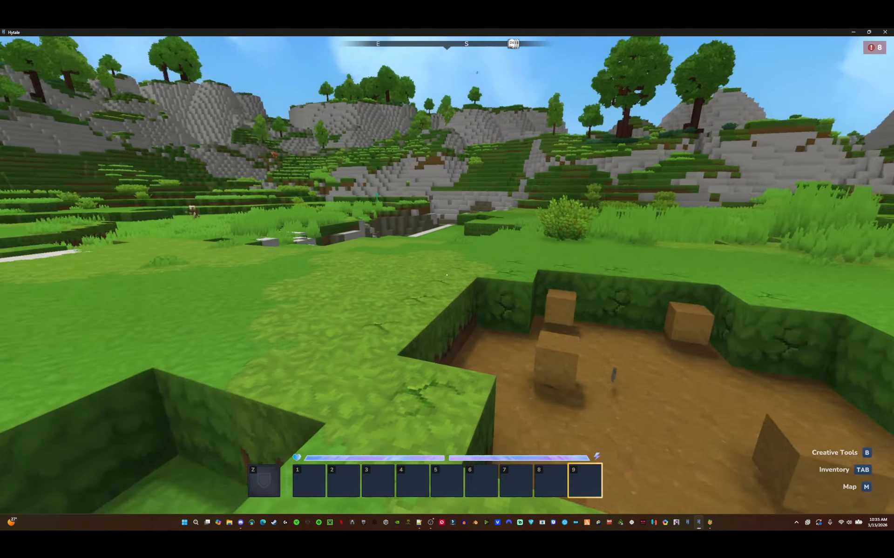
key("w")
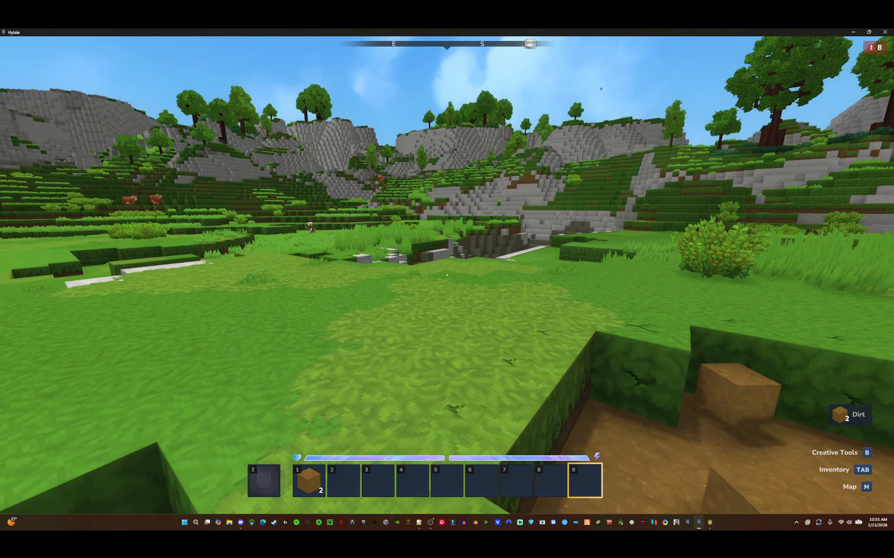
key("space")
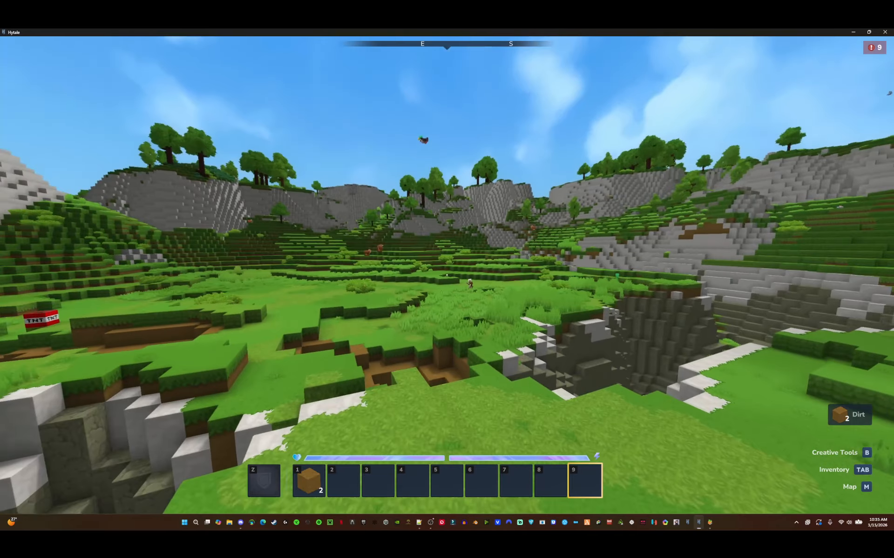
key("w")
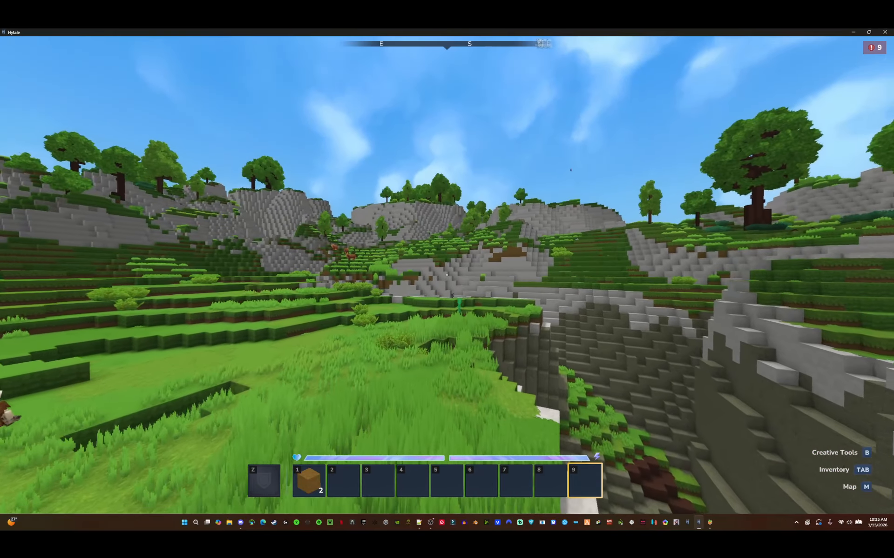
key("w")
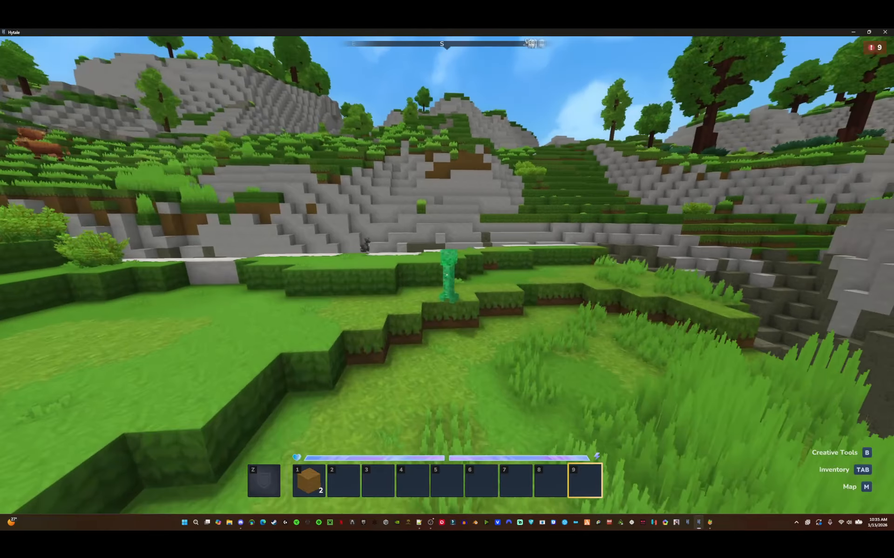
key("w")
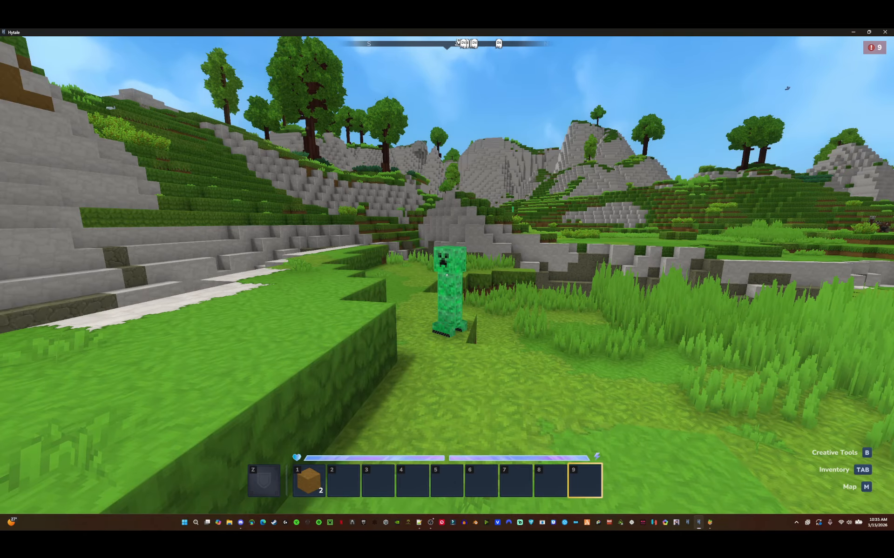
key("w")
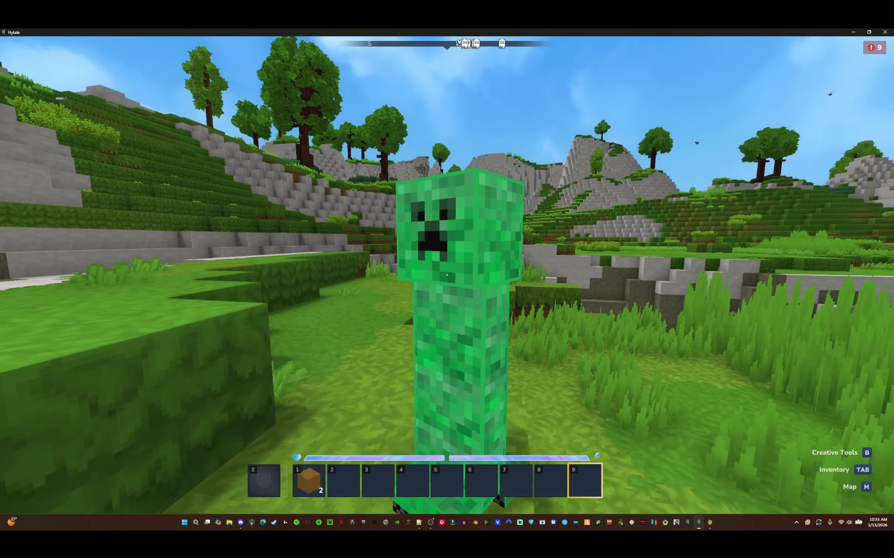
left_click(447, 275)
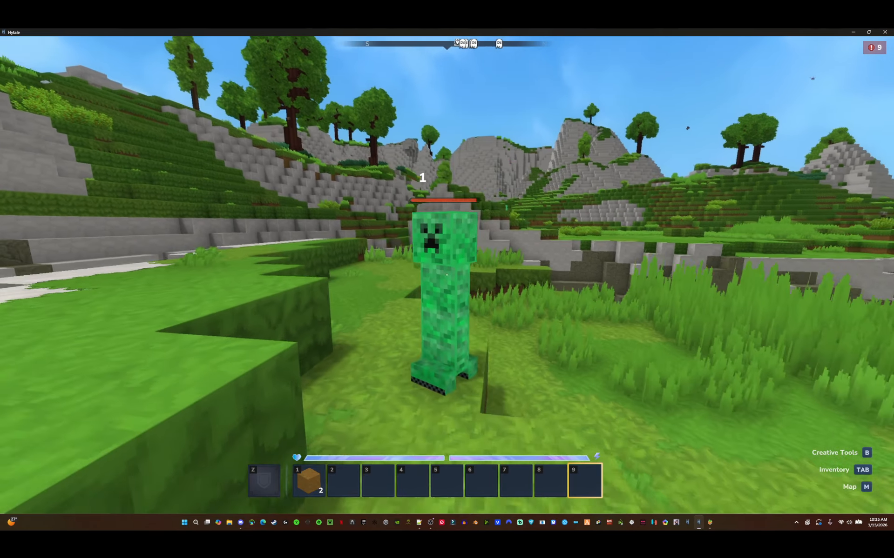
- Back away and jump around to watch the creeper NPC follow and react
key("s")
key("space")
key("space")
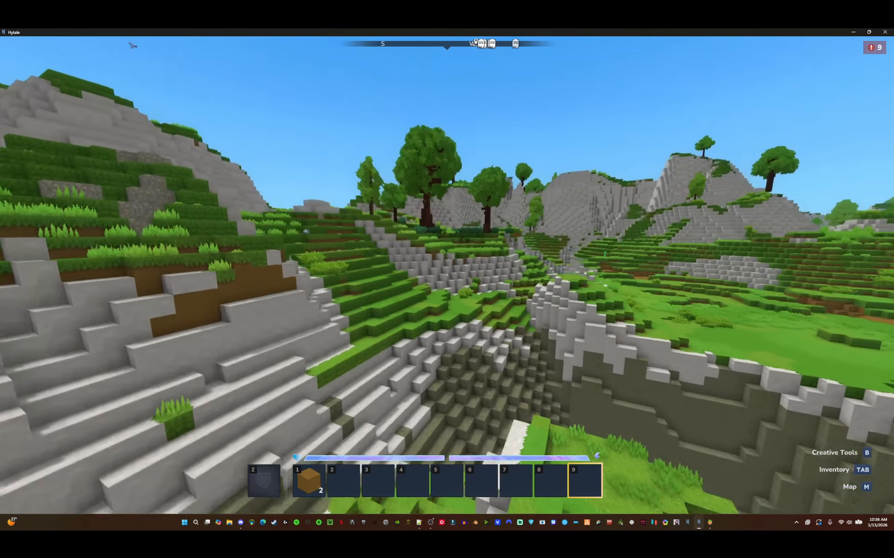
key("space")
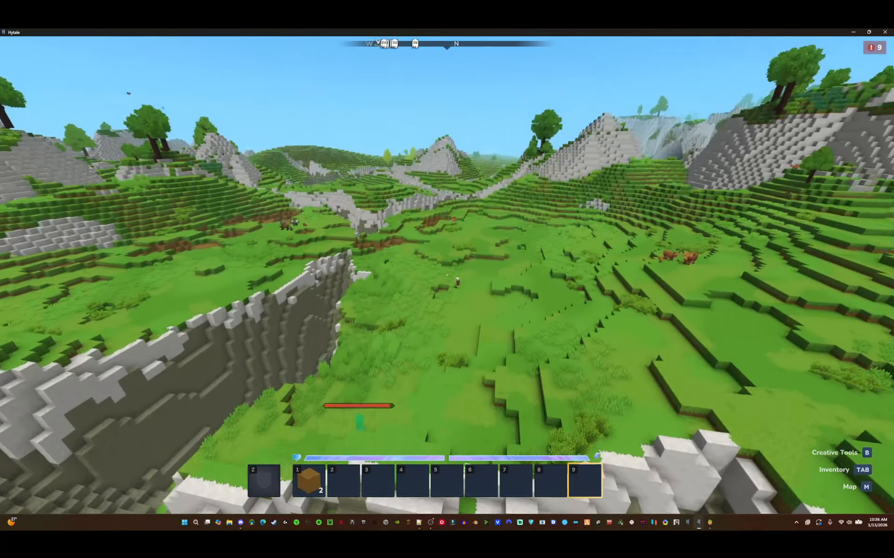
key("w")
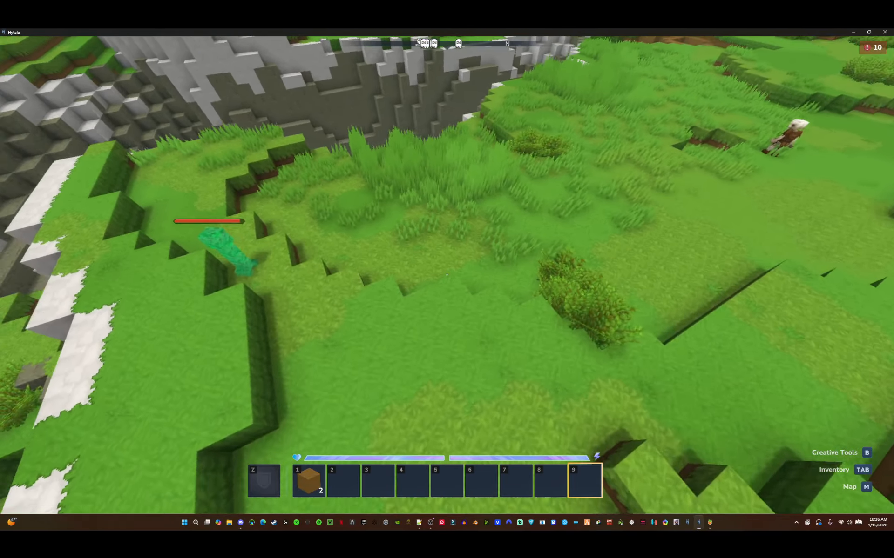
key("ctrl")
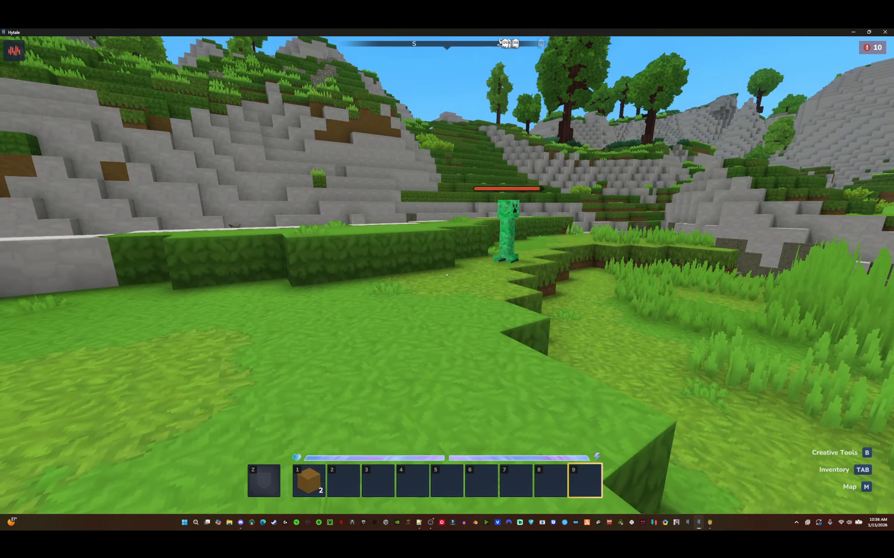
- Open the Asset Editor from the creative tools hub on the Cams_Creeper_Plains item drop list
key("Tab")
left_click(305, 59)
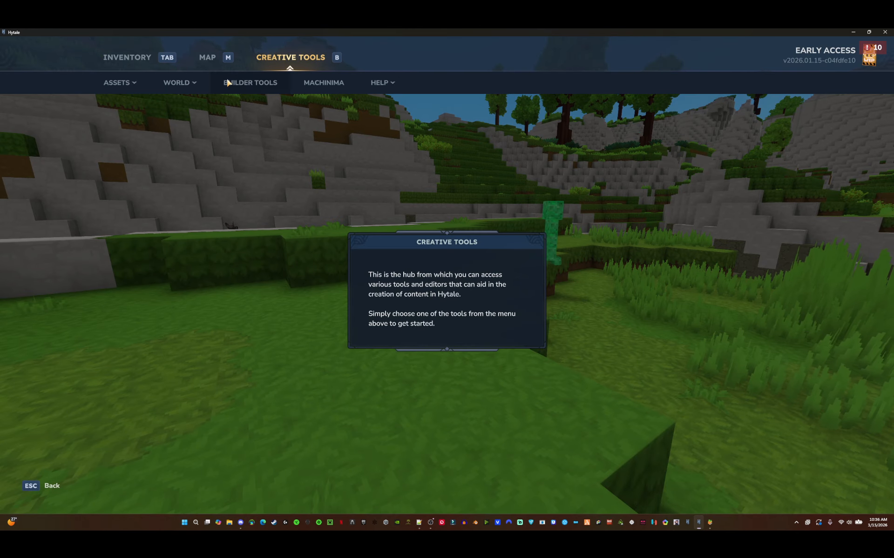
left_click(181, 84)
left_click(182, 182)
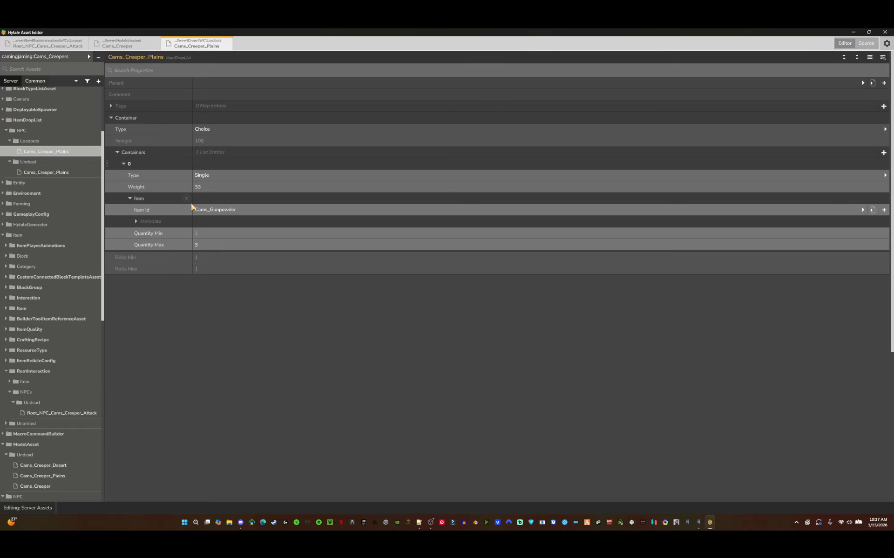
- Inspect the drop list's containers and browse the item picker folders for the Cams_Gunpowder item ID without changing it
left_click(119, 153)
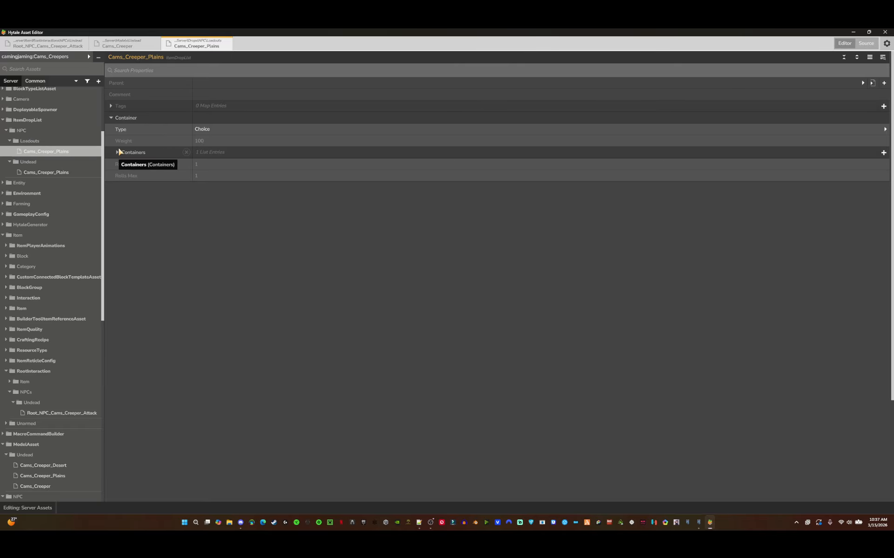
left_click(112, 119)
left_click(121, 120)
left_click(134, 153)
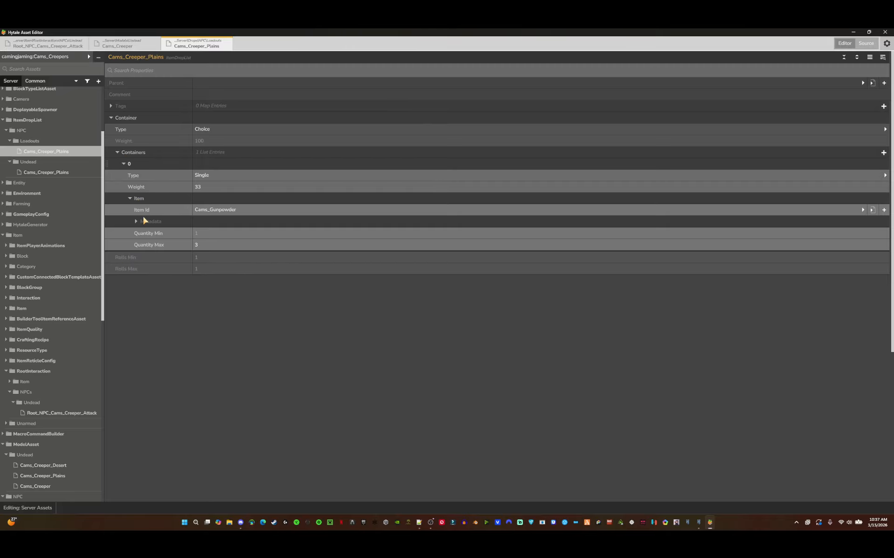
left_click(283, 213)
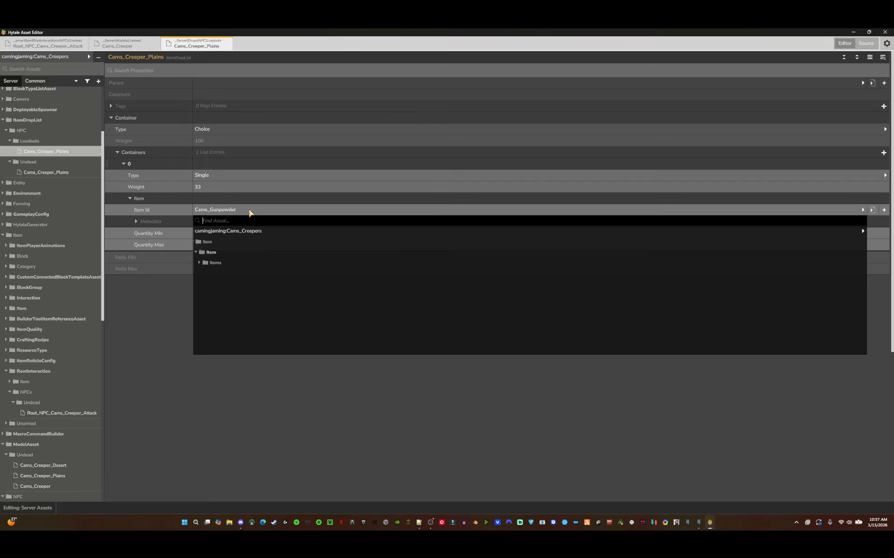
left_click(277, 252)
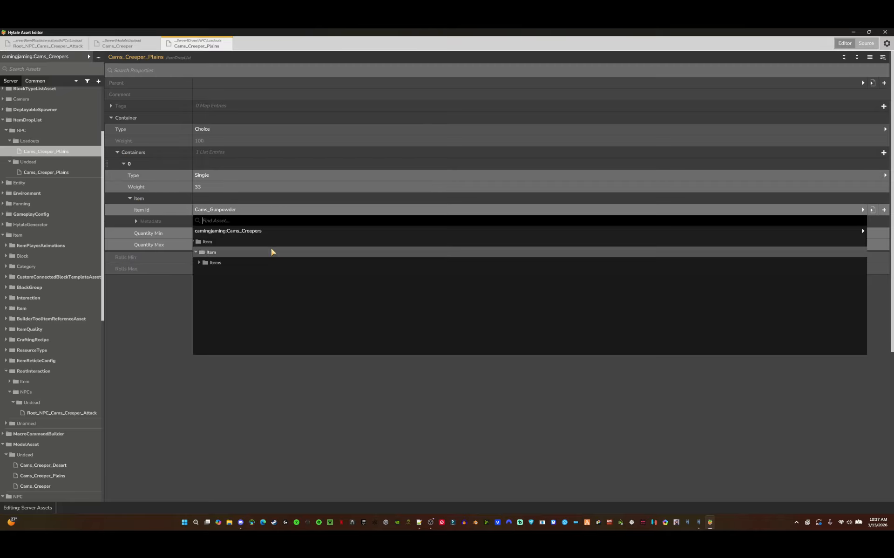
left_click(223, 231)
left_click(223, 258)
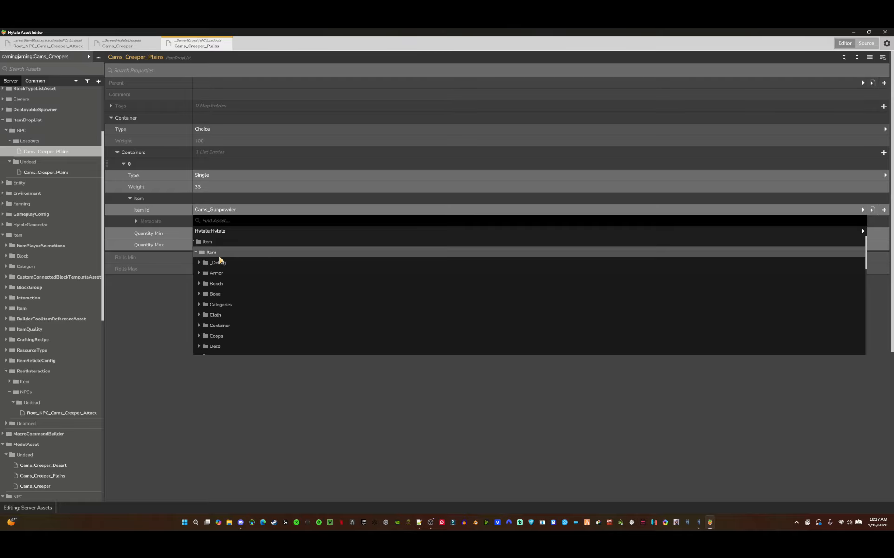
scroll(235, 308, "down", 3)
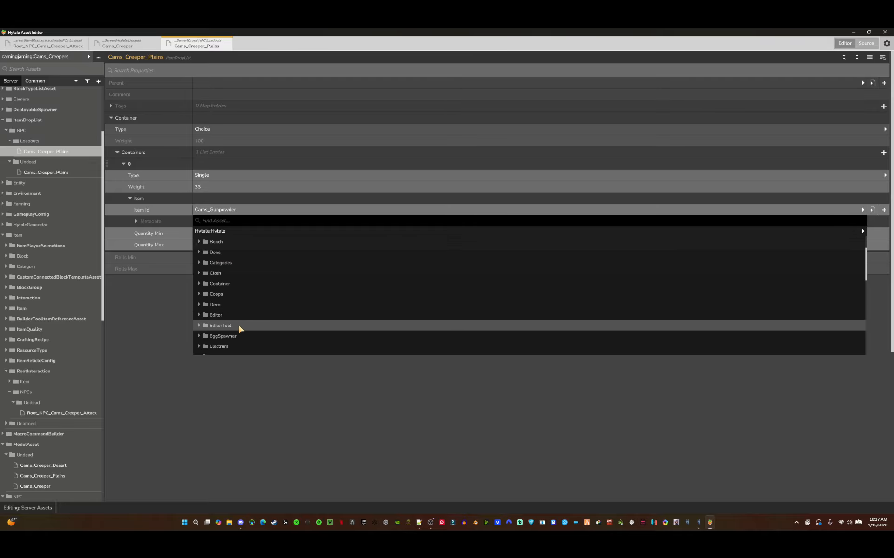
scroll(240, 325, "down", 6)
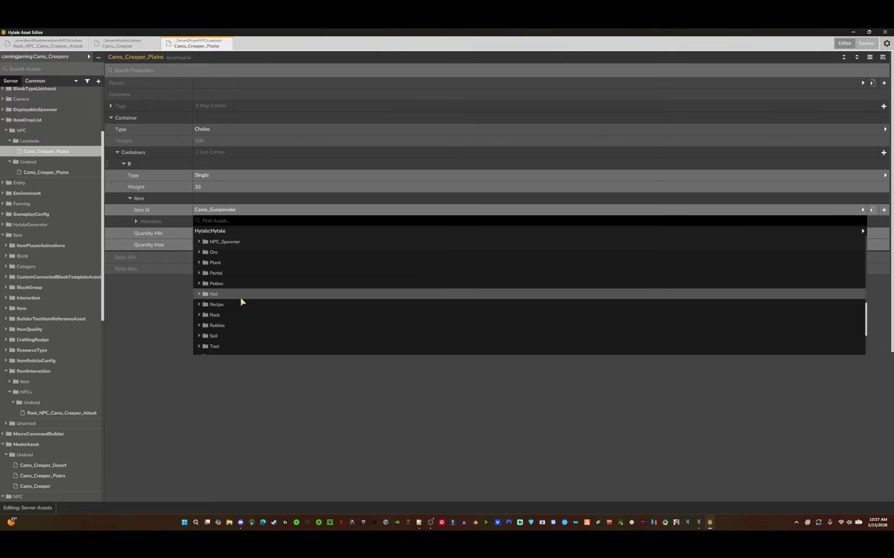
left_click(274, 363)
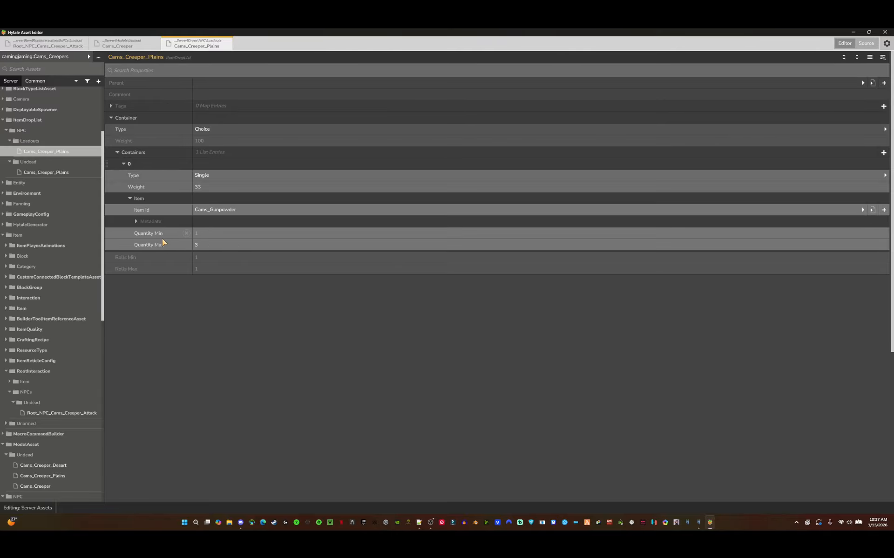
- Open the Undead Cams_Creeper_Plains drop list, expand its container, and minimize the Asset Editor
left_click(206, 247)
left_click(48, 174)
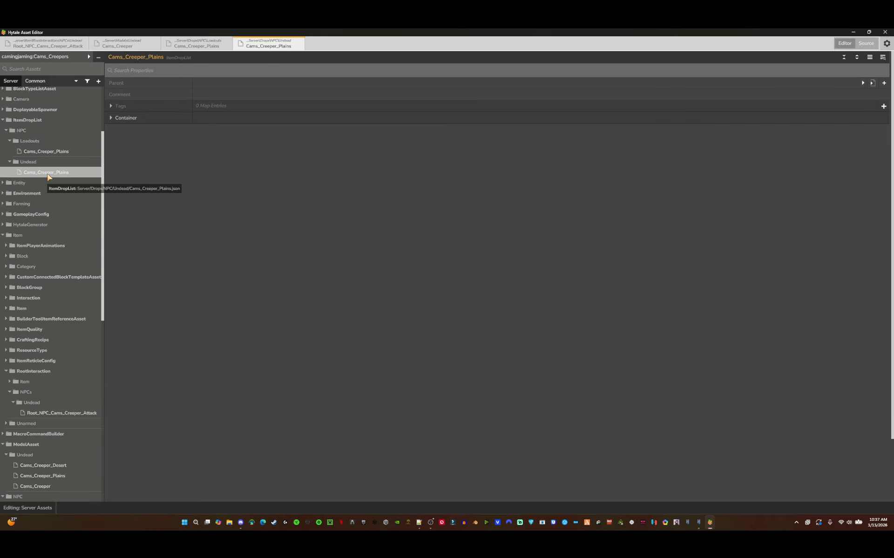
left_click(126, 117)
left_click(853, 32)
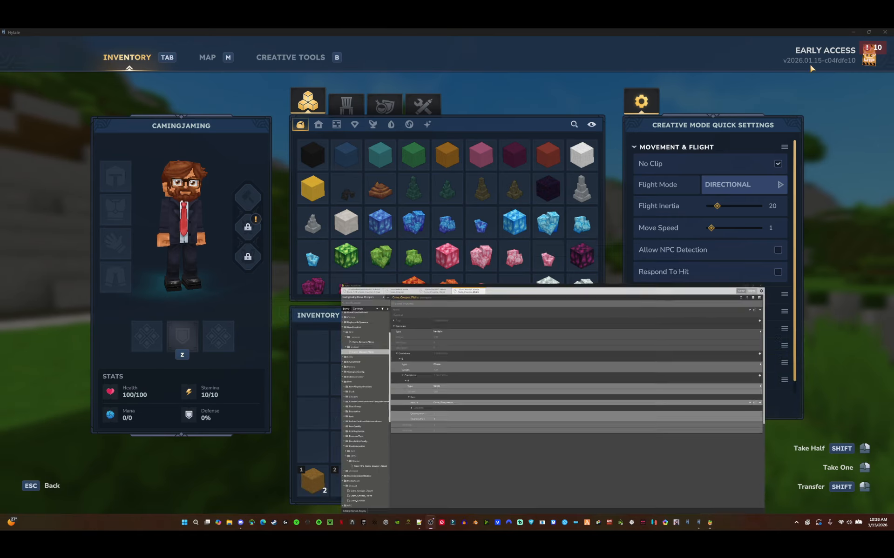
left_click(291, 58)
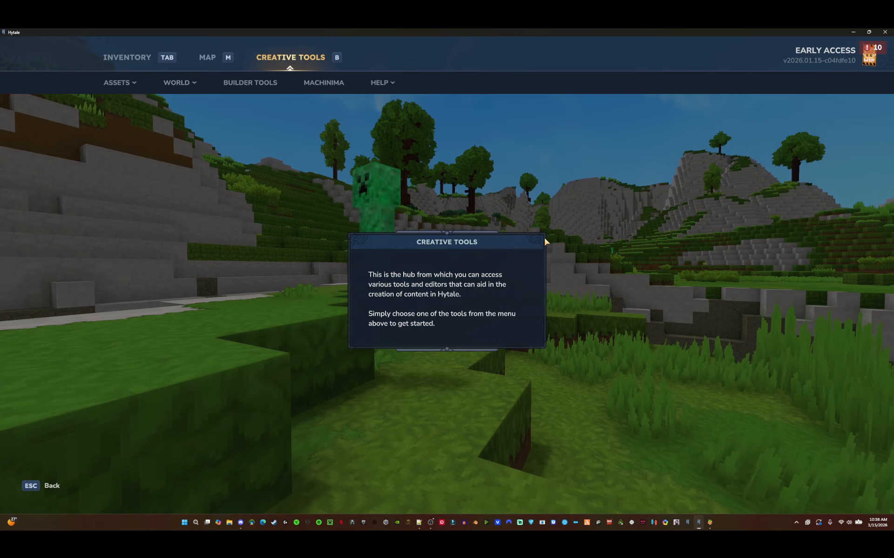
key("Tab")
key("Tab")
key("Tab")
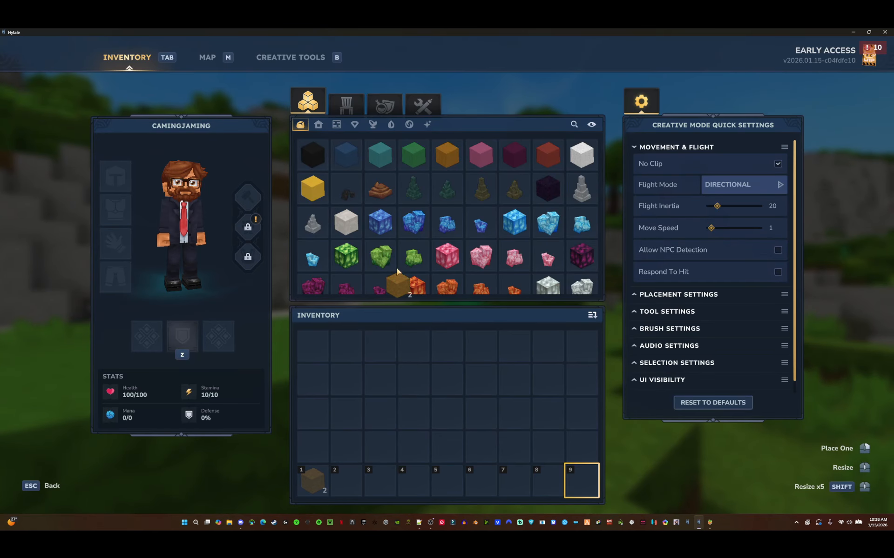
- Take the Mithril Daggers from the weapons category of the creative inventory into hotbar slot 1
left_click(345, 110)
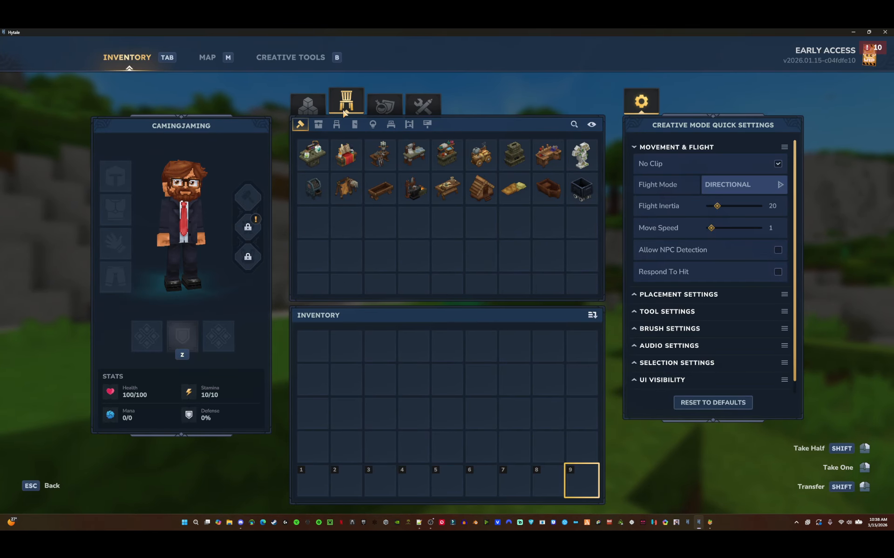
left_click(373, 108)
left_click(318, 124)
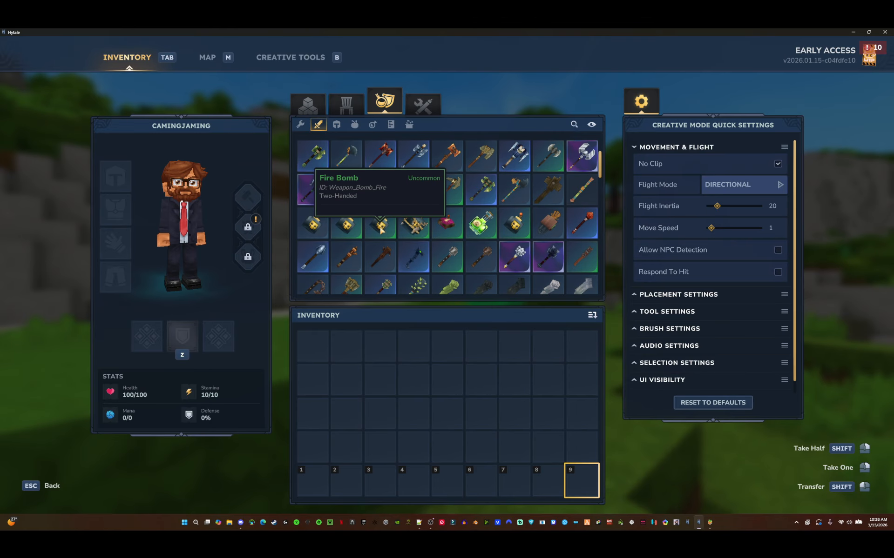
scroll(381, 230, "down", 6)
left_click_drag(576, 210, 314, 482)
- Equip the Mithril Daggers and attack the creeper NPC to test its drops
key("Tab")
key("1")
left_click(447, 275)
left_click(447, 275)
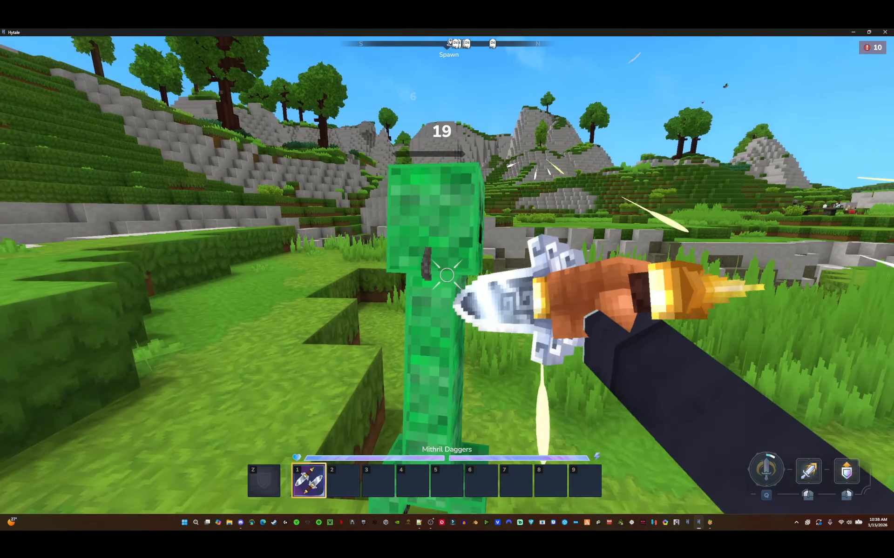
- Move the dropped gunpowder stack from hotbar slot 2 into the main inventory
key("Tab")
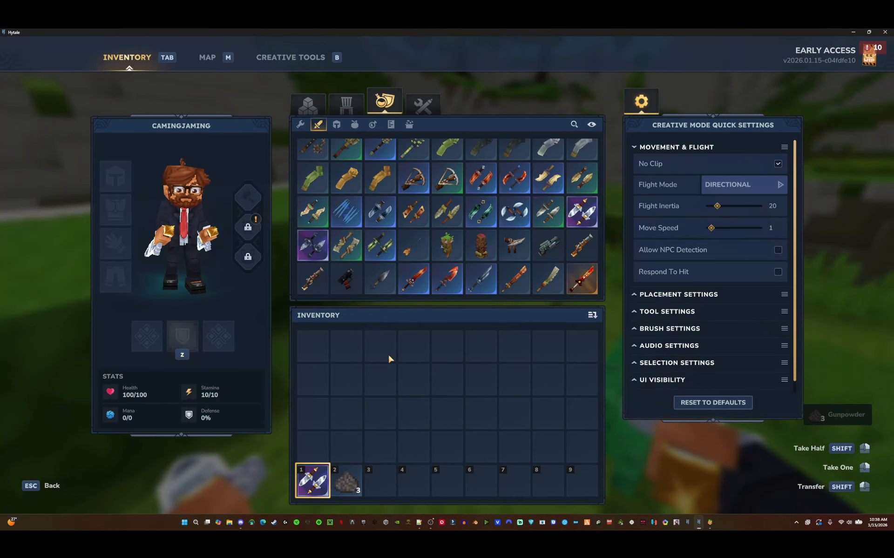
left_click_drag(346, 481, 413, 380)
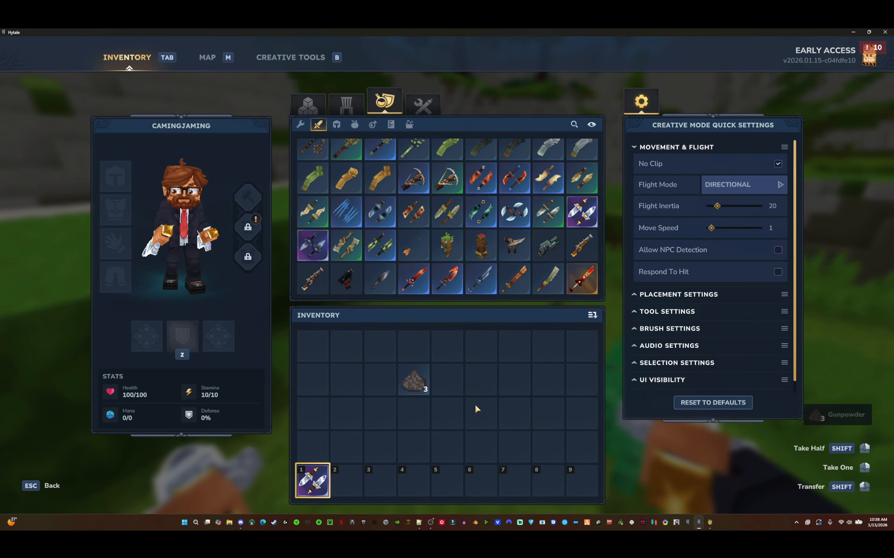
left_click(409, 381)
key("Tab")
key("3")
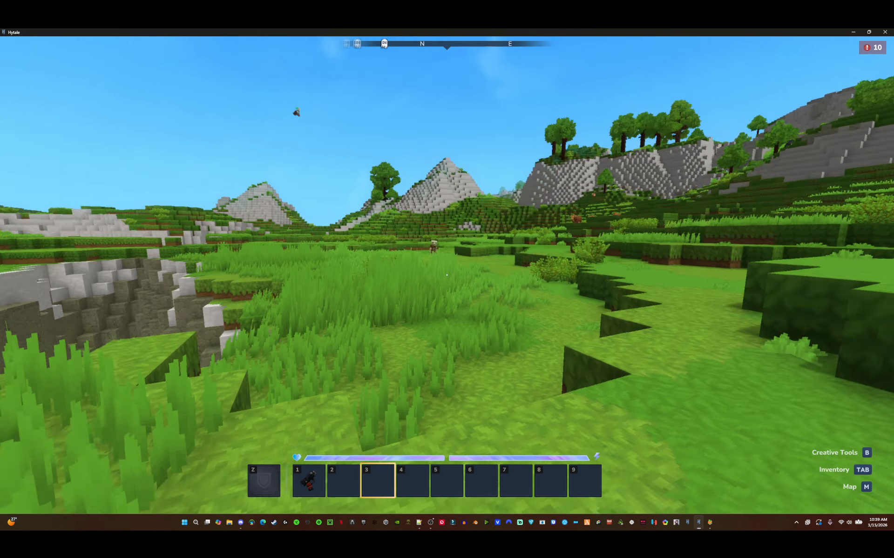
key("Tab")
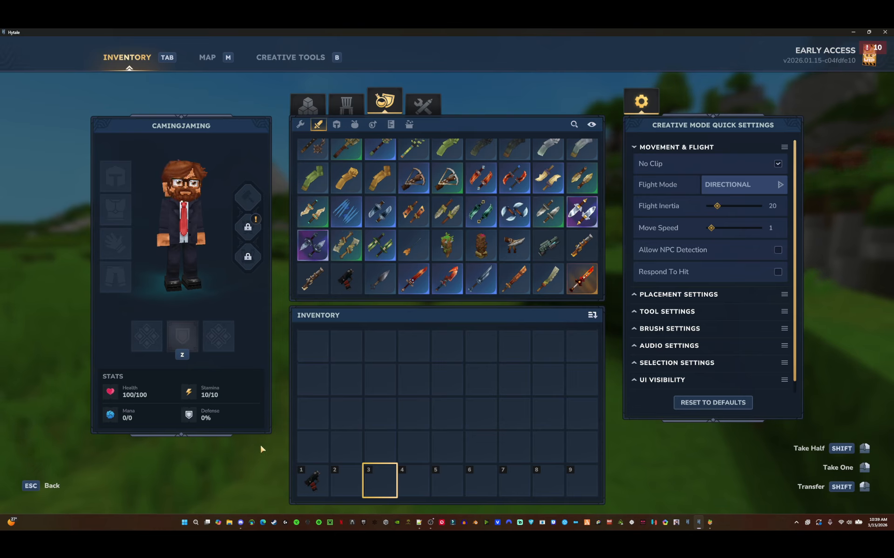
- Open File Explorer and navigate to the camingjaming.Cams_Creepers mod folder under Hytale UserData, Saves, Making Stuff, mods
left_click(229, 522)
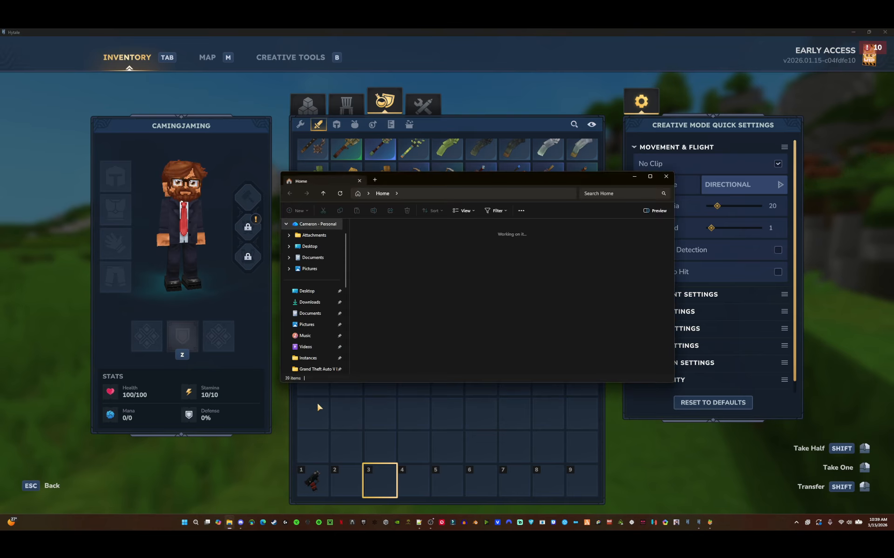
scroll(312, 298, "down", 5)
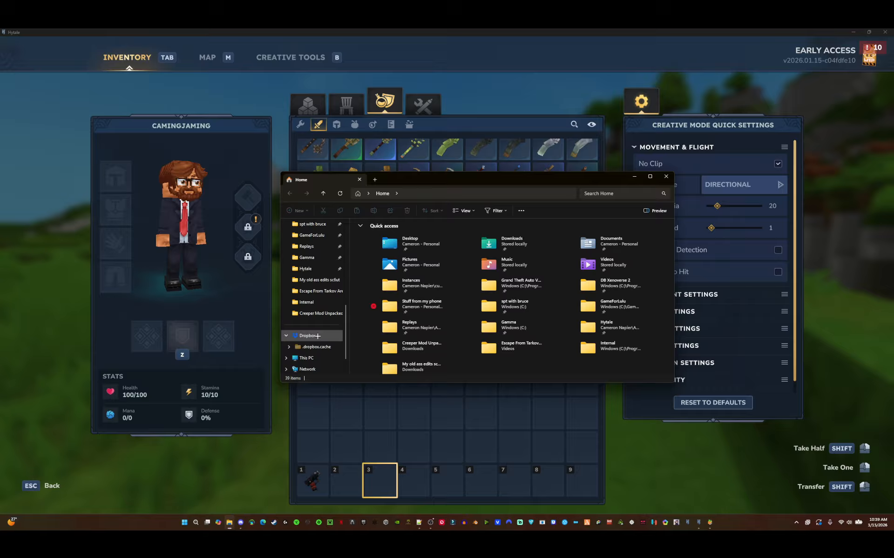
left_click(305, 268)
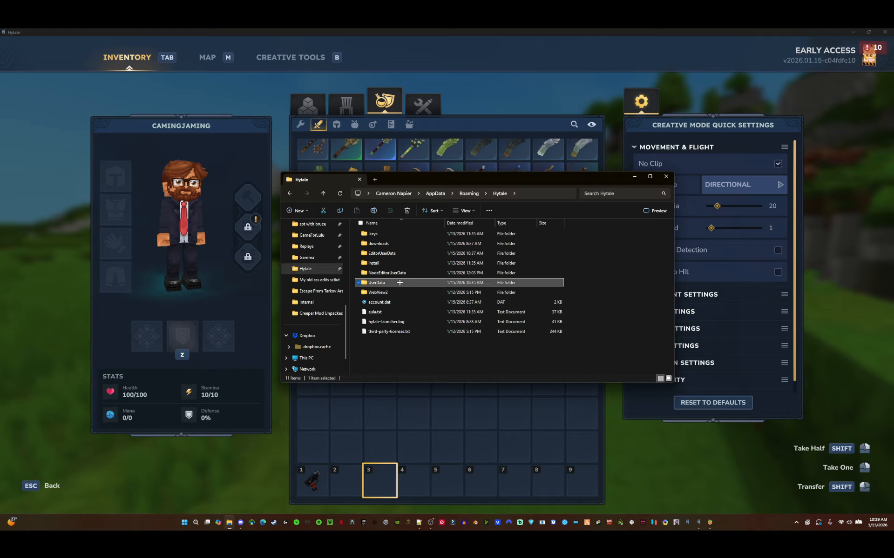
double_click(390, 284)
double_click(393, 311)
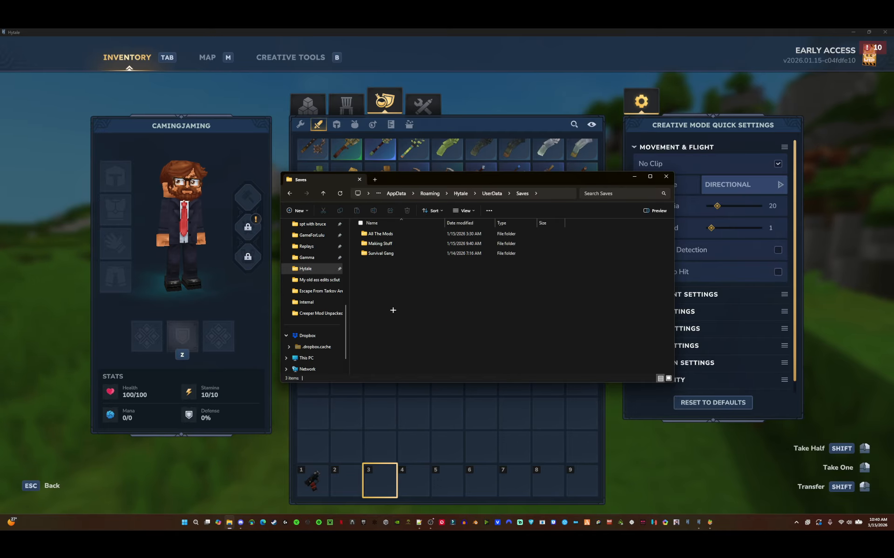
double_click(405, 243)
double_click(383, 265)
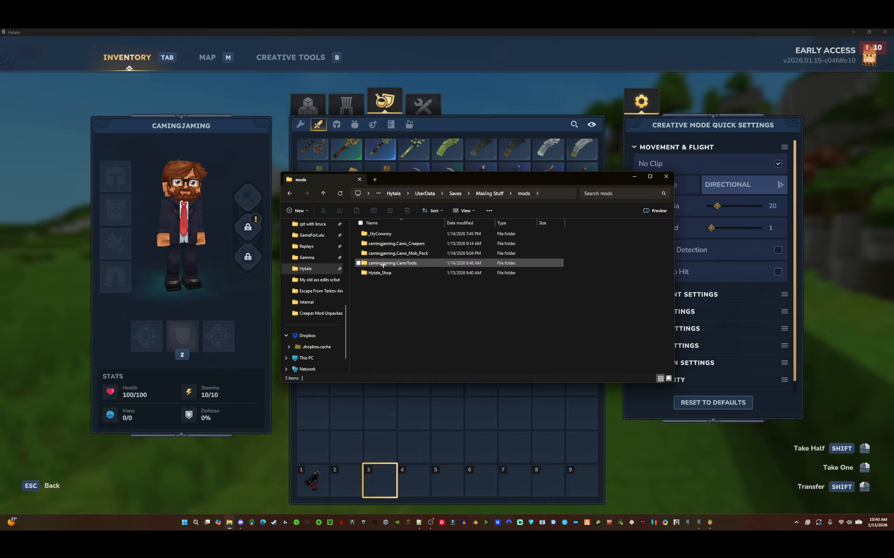
left_click(391, 243)
double_click(391, 243)
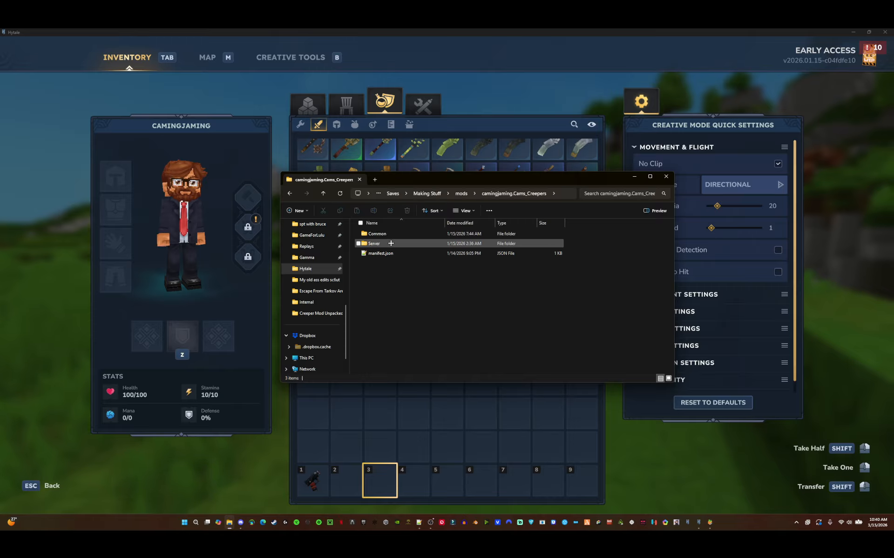
- Open a second File Explorer window at the Creeper Mod Unpacked folder inside Downloads
left_click_drag(421, 175, 563, 194)
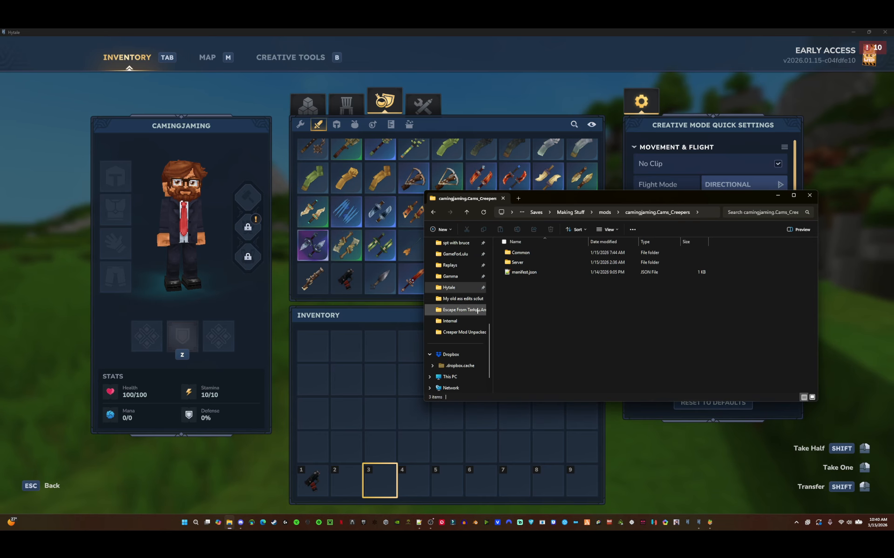
right_click(229, 522)
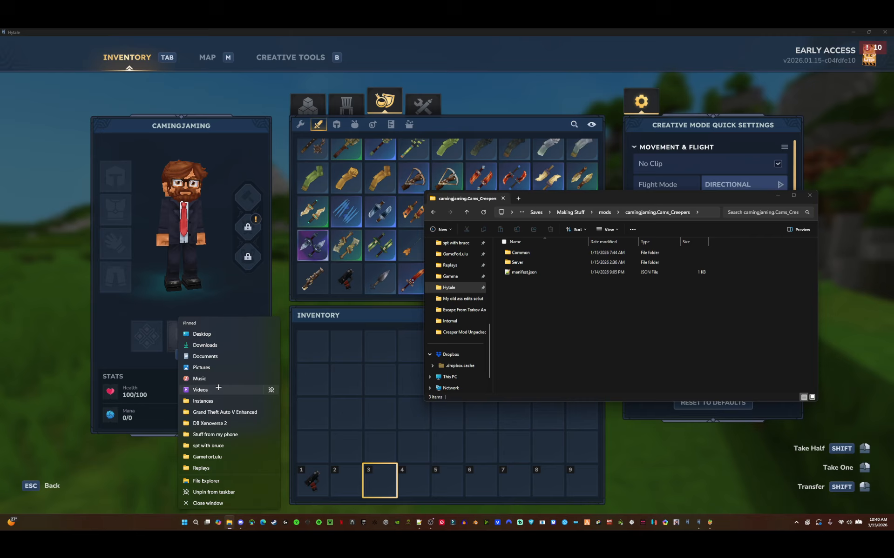
left_click(204, 345)
double_click(168, 271)
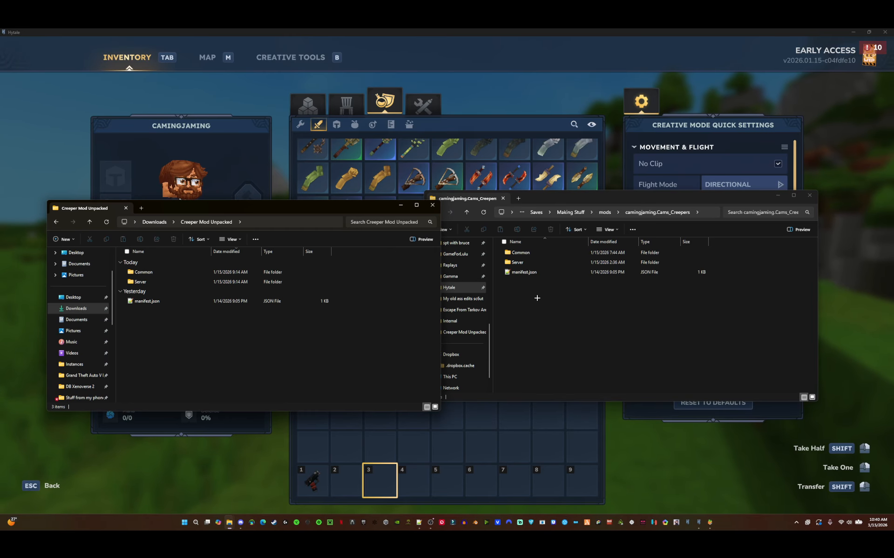
- Delete the old contents of the Creeper Mod Unpacked folder
left_click_drag(560, 291, 509, 252)
left_click_drag(272, 354, 179, 270)
key("Delete")
- Copy the Common and Server folders and manifest.json from the mod folder into Creeper Mod Unpacked
left_click_drag(551, 298, 516, 249)
left_click(286, 316)
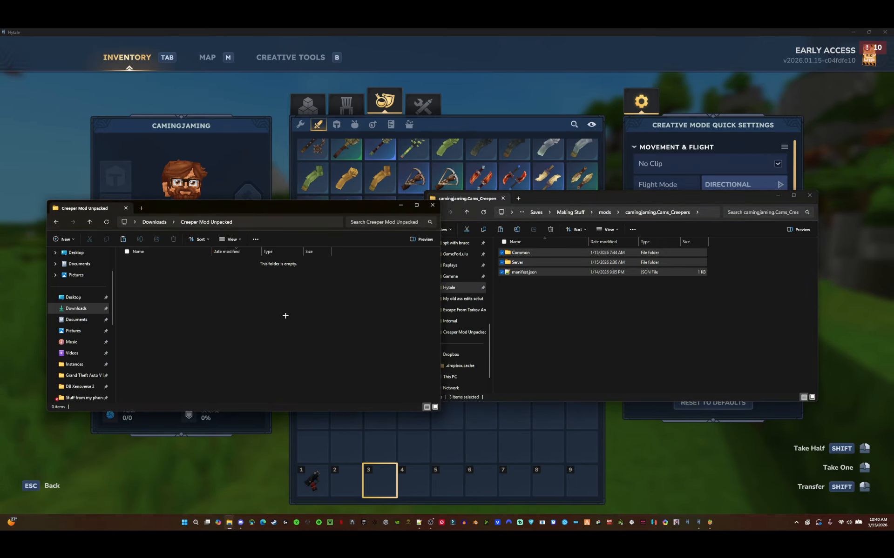
key("ctrl+v")
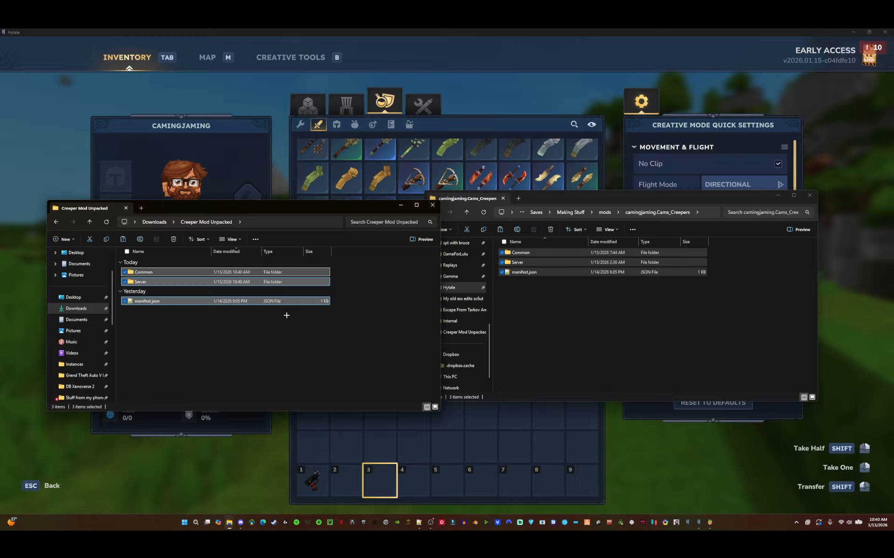
left_click(298, 333)
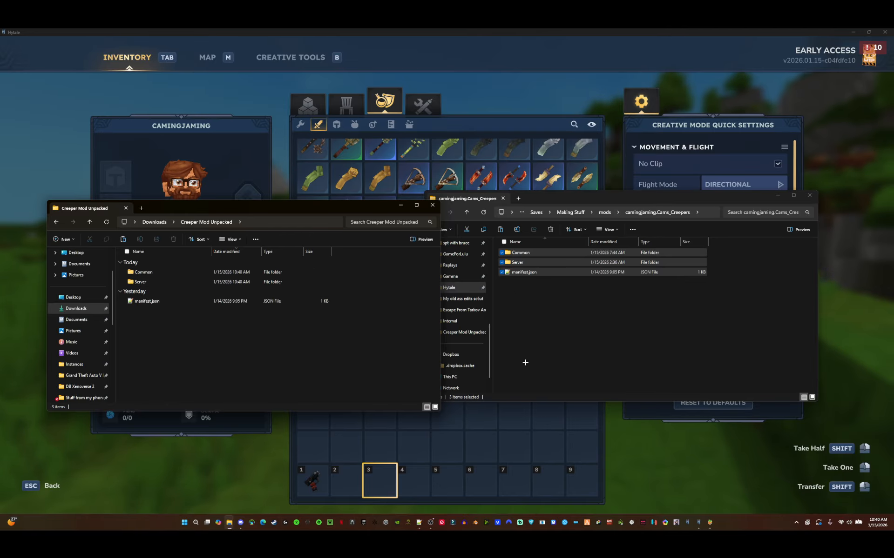
- Compress Common, Server and manifest.json with 7-Zip into camingjaming.Cams_Creepers.zip using the zip archive format
left_click(515, 286)
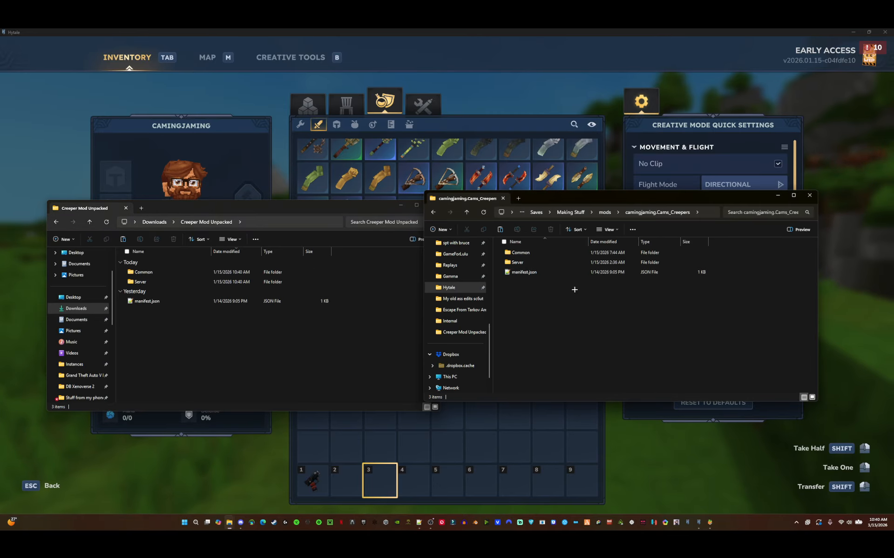
left_click_drag(574, 289, 521, 250)
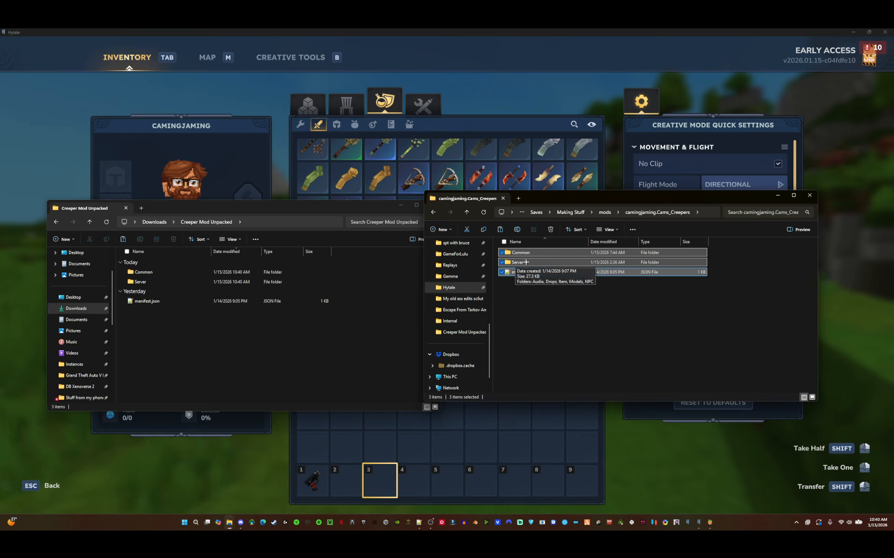
right_click_drag(526, 262, 579, 323)
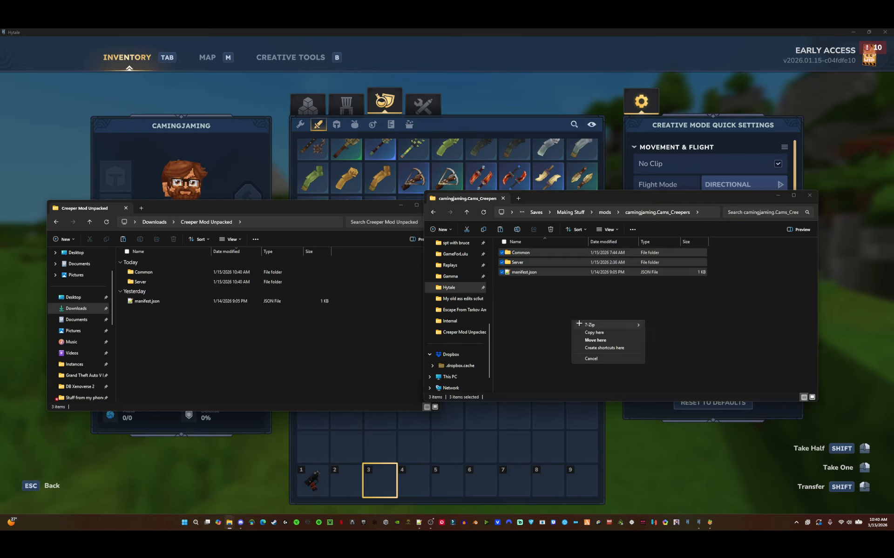
mouse_move(583, 324)
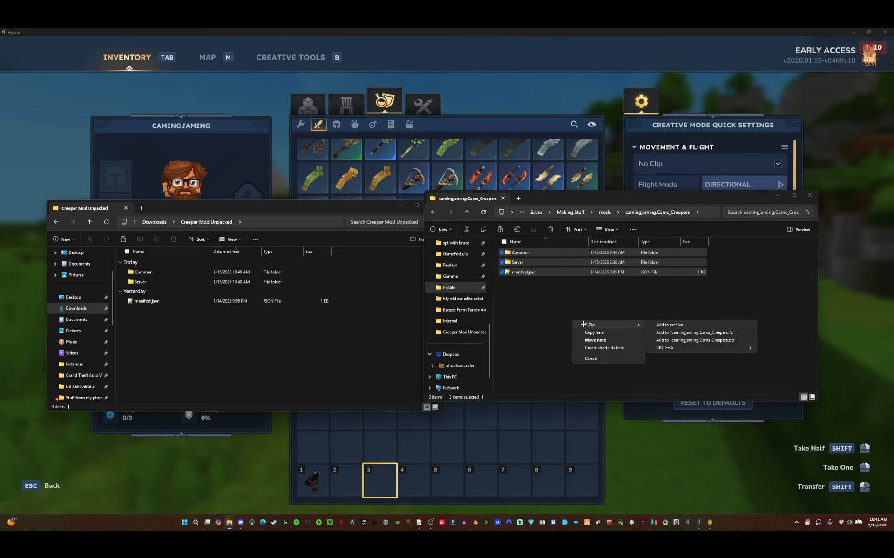
left_click(667, 325)
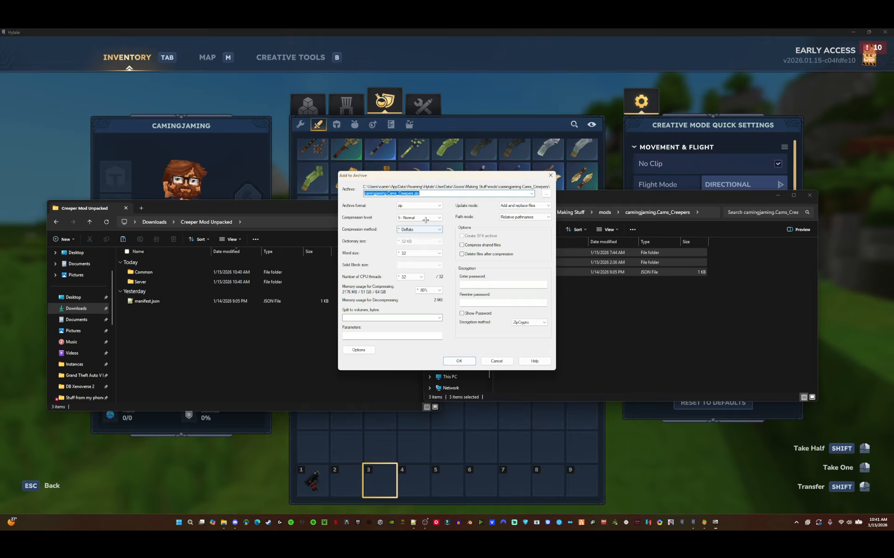
left_click(410, 206)
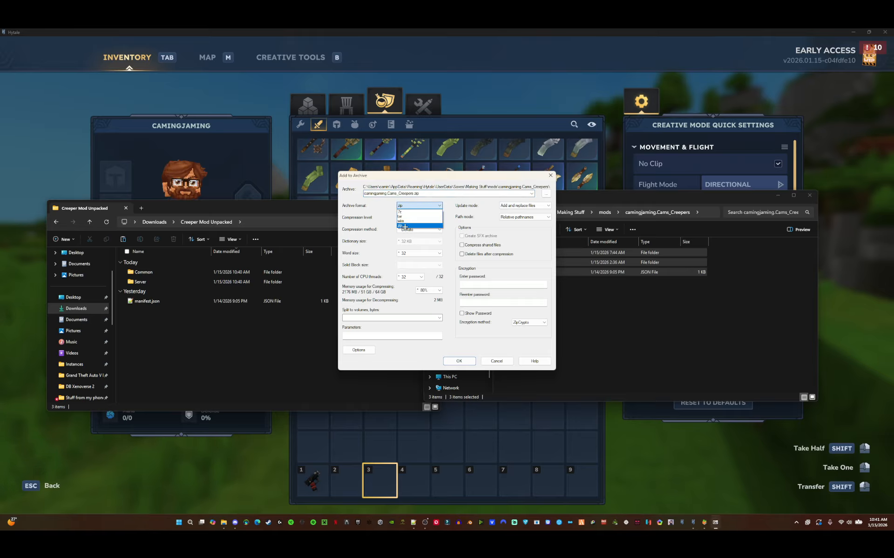
left_click(405, 226)
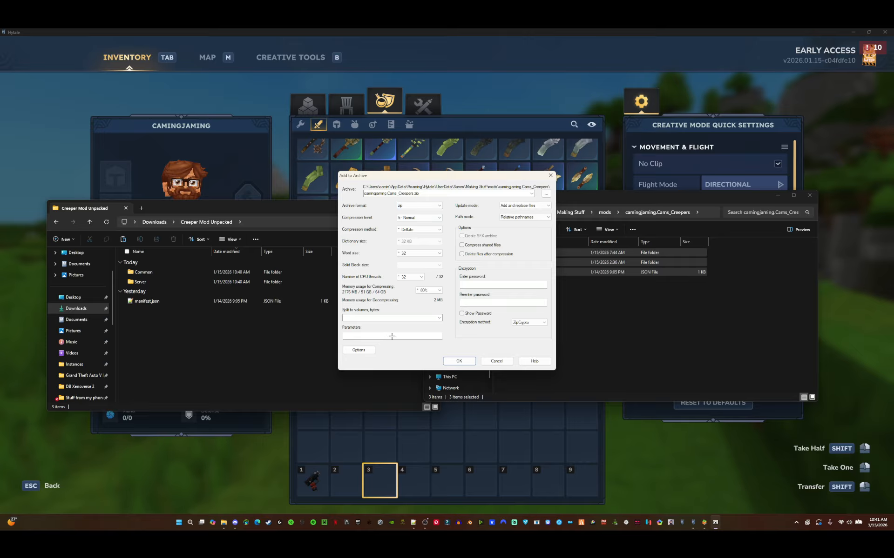
left_click(462, 362)
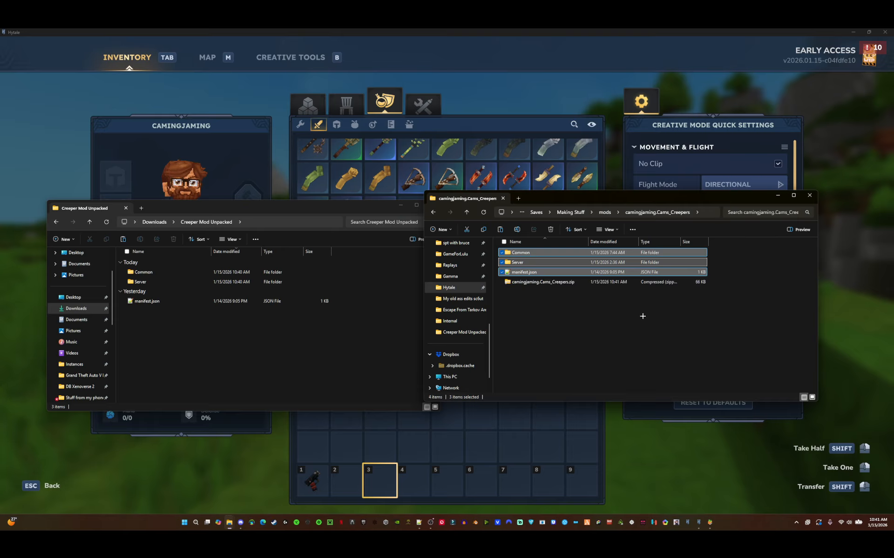
left_click(624, 314)
mouse_move(552, 282)
left_mouse_down()
mouse_move(550, 299)
mouse_move(525, 283)
mouse_move(548, 296)
mouse_move(538, 290)
left_mouse_up()
left_click(530, 298)
left_click(538, 290)
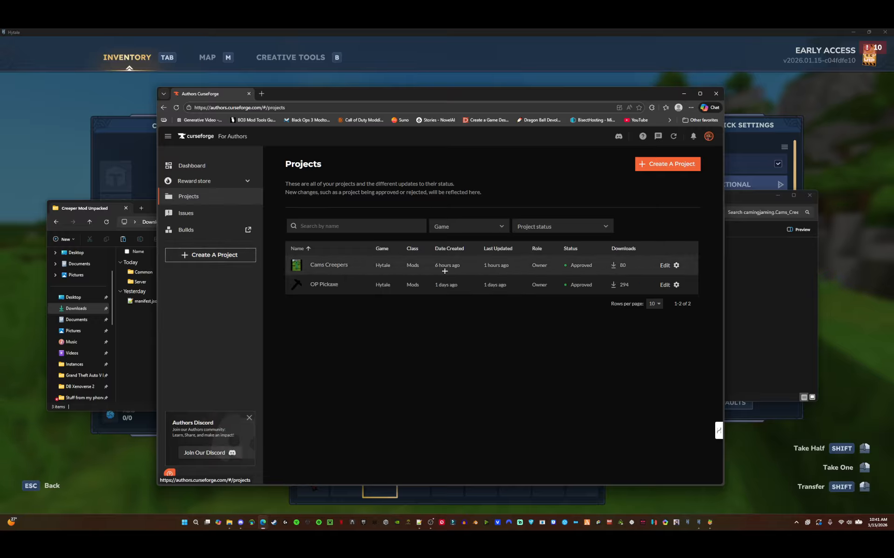
- Start a new Hytale project on CurseForge and enter Test as the project name
left_click(222, 254)
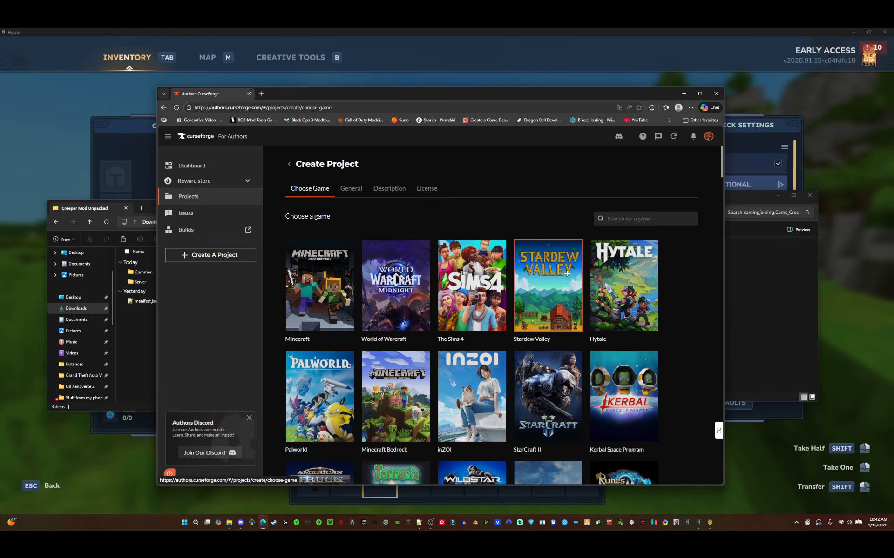
left_click(622, 284)
scroll(370, 251, "down", 2)
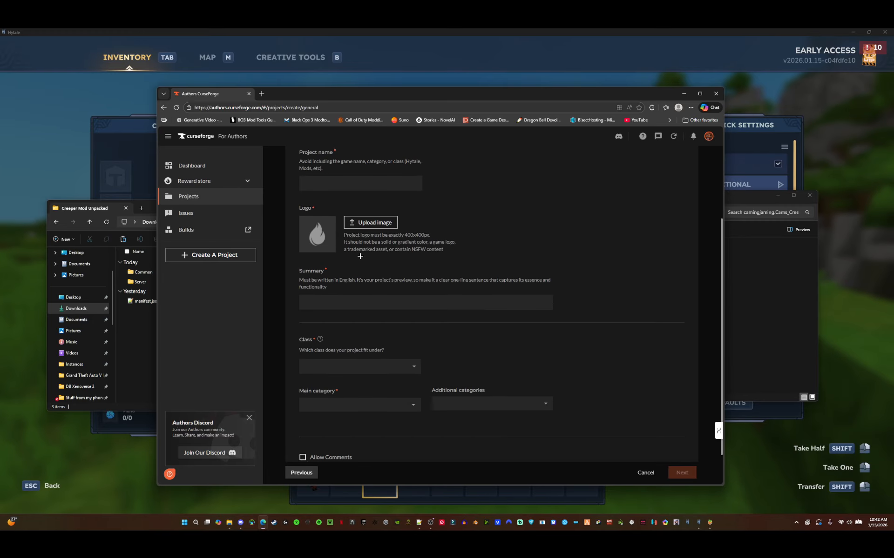
left_click(340, 181)
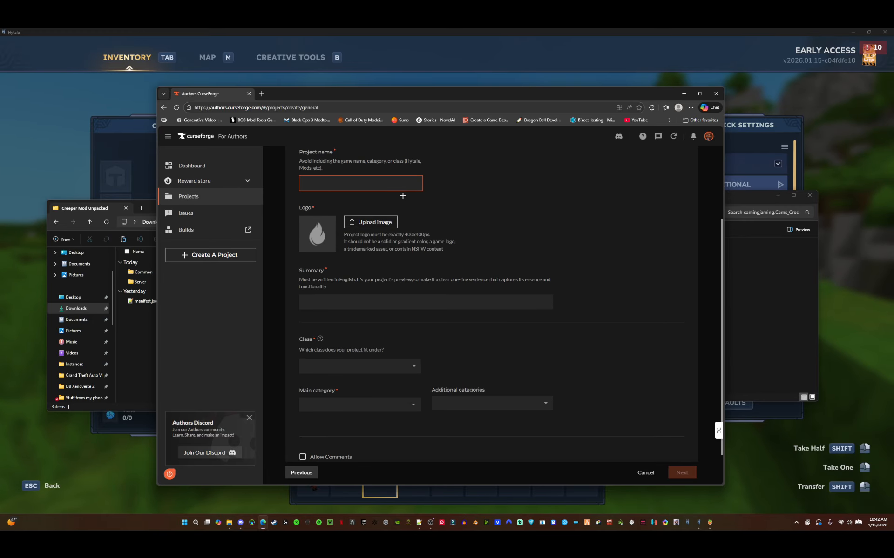
type("Test")
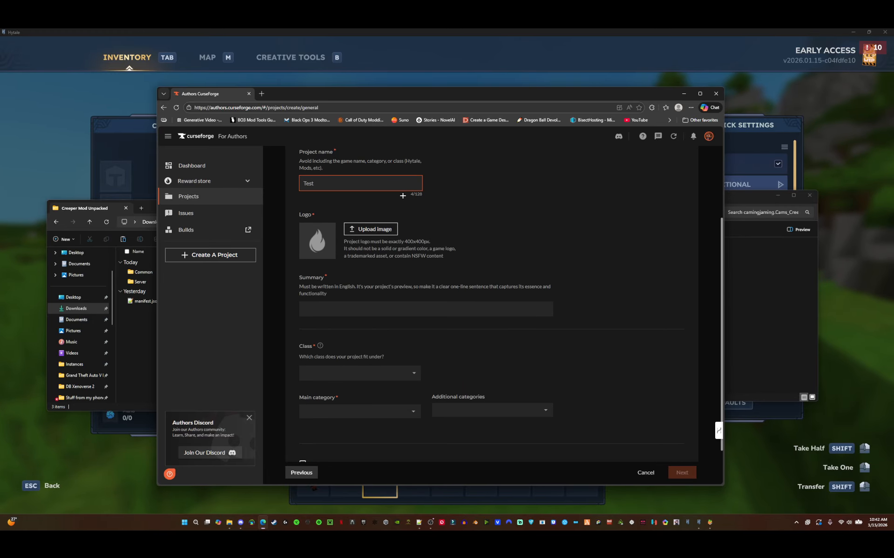
left_click_drag(404, 241, 430, 242)
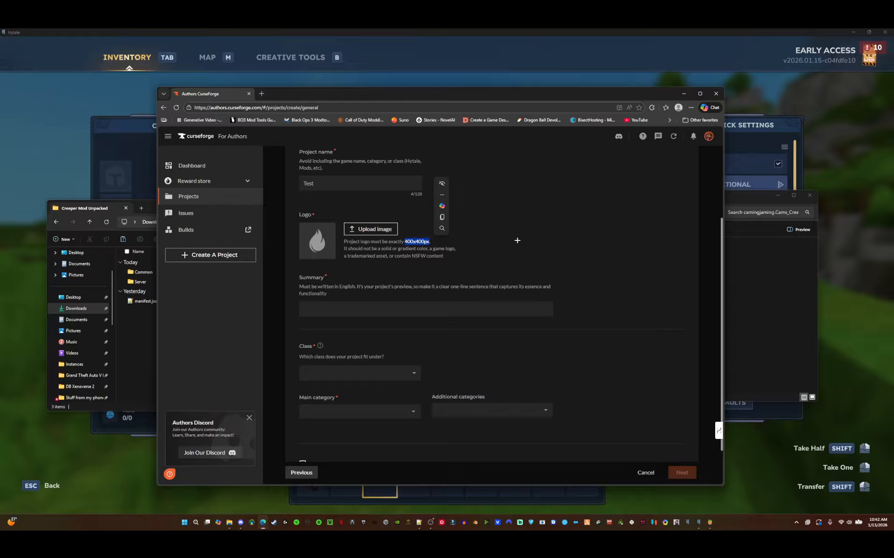
- Set the new project's class to Mods and its main category to Mobs\Characters
left_click(369, 306)
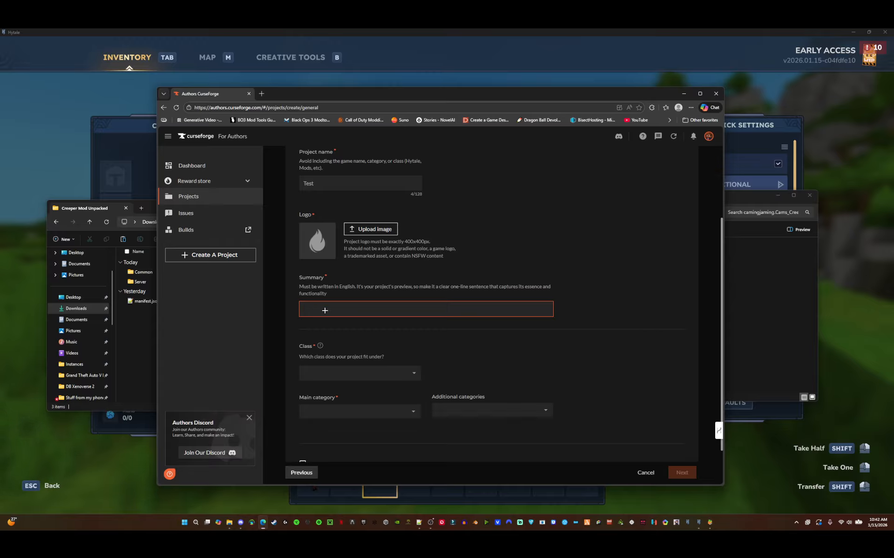
scroll(355, 315, "down", 1)
left_click(409, 325)
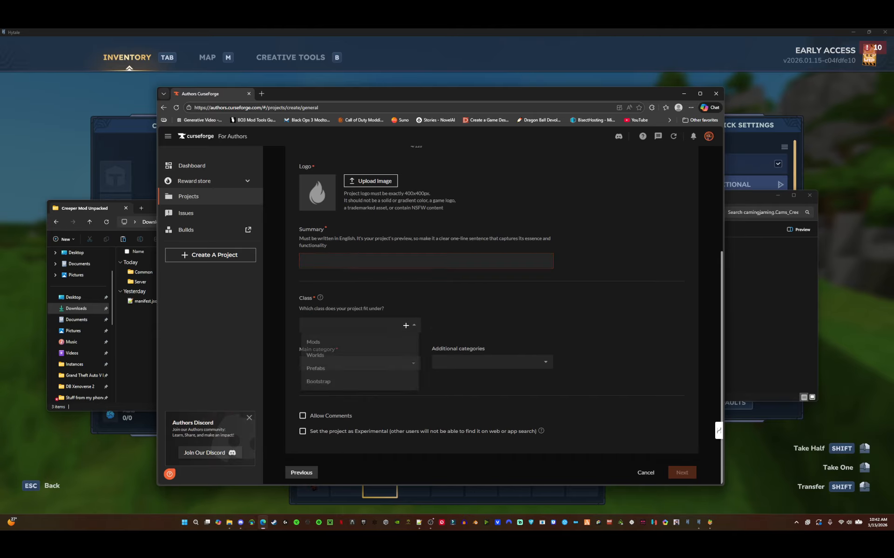
left_click(333, 343)
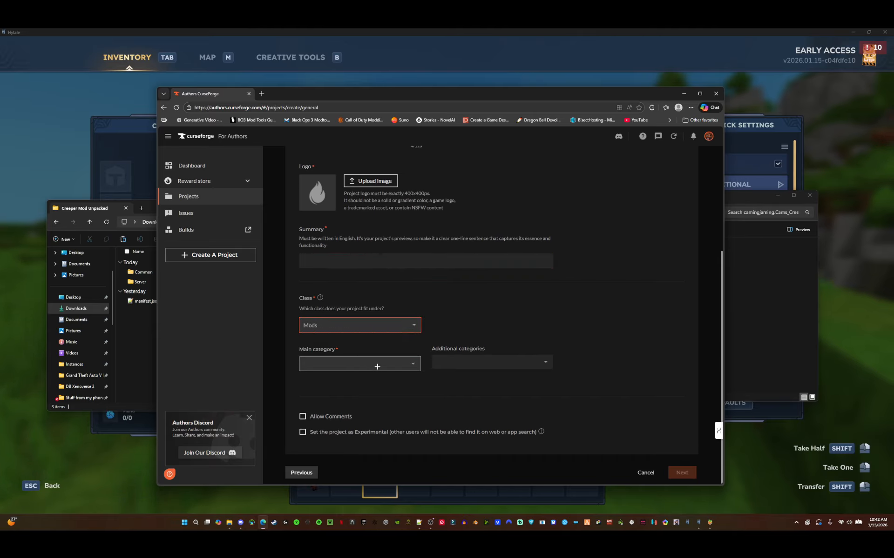
left_click(379, 364)
left_click(340, 298)
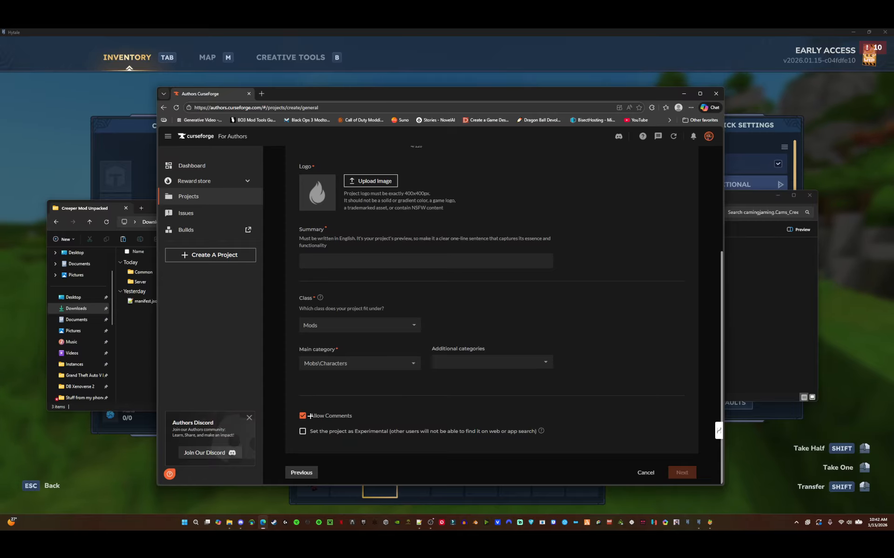
- Cancel the new project and exit without saving
scroll(320, 373, "up", 3)
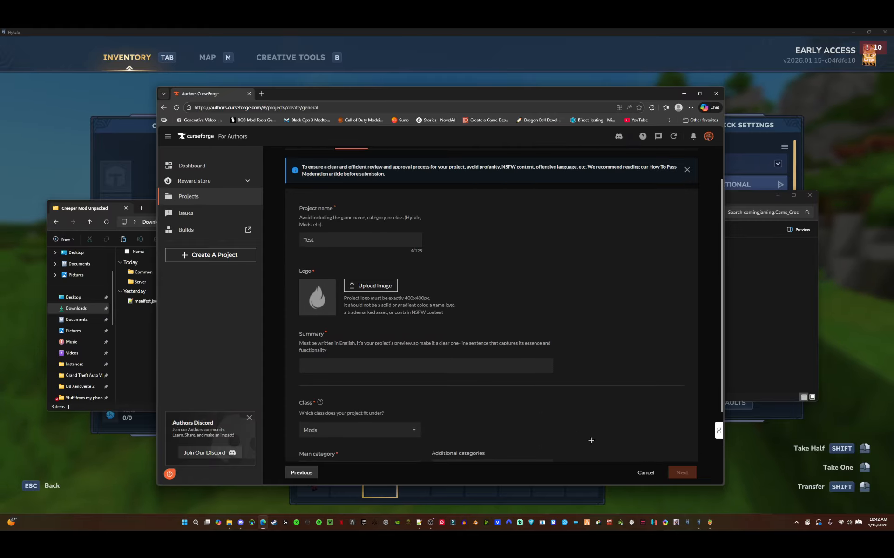
left_click(646, 473)
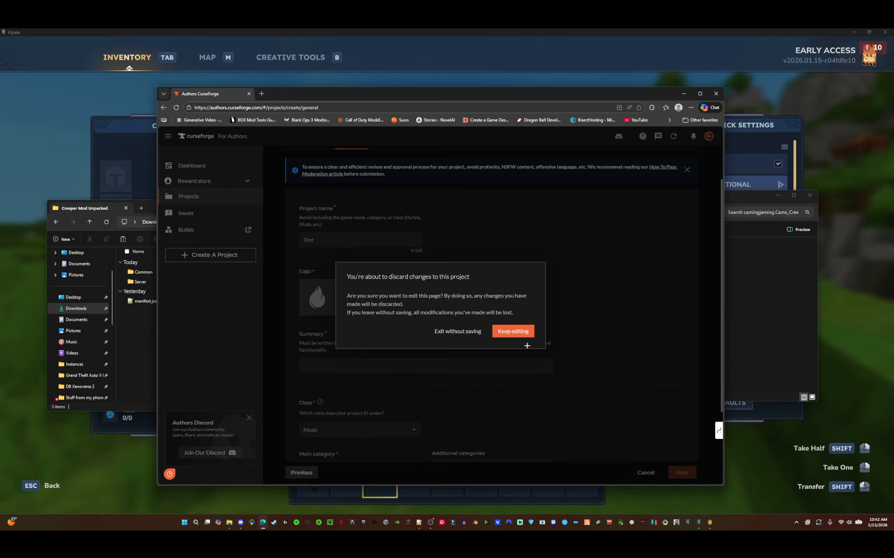
left_click(459, 332)
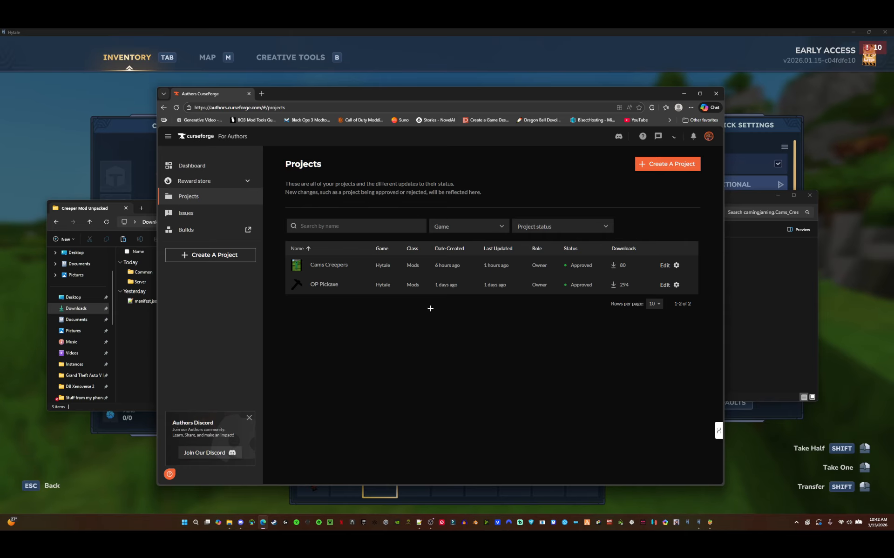
- Open the Cams Creepers project for editing and switch to its description
left_click(664, 264)
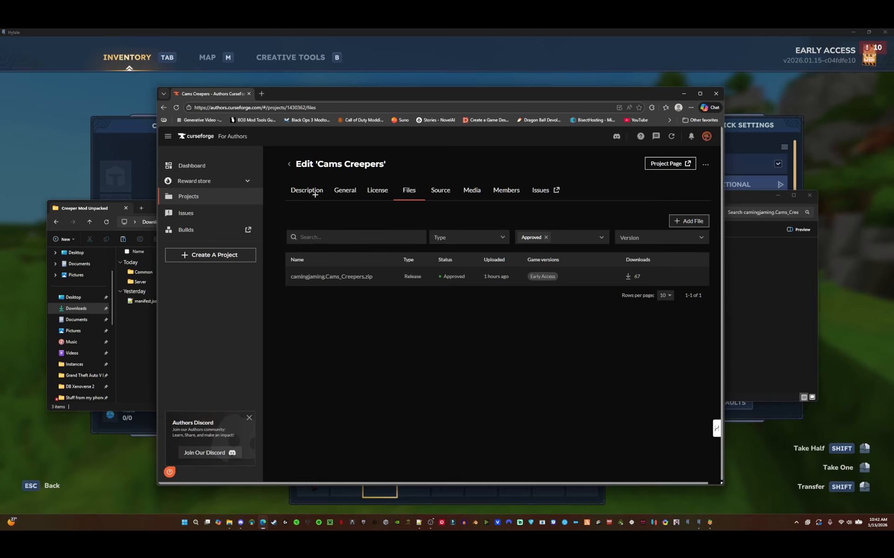
left_click(315, 195)
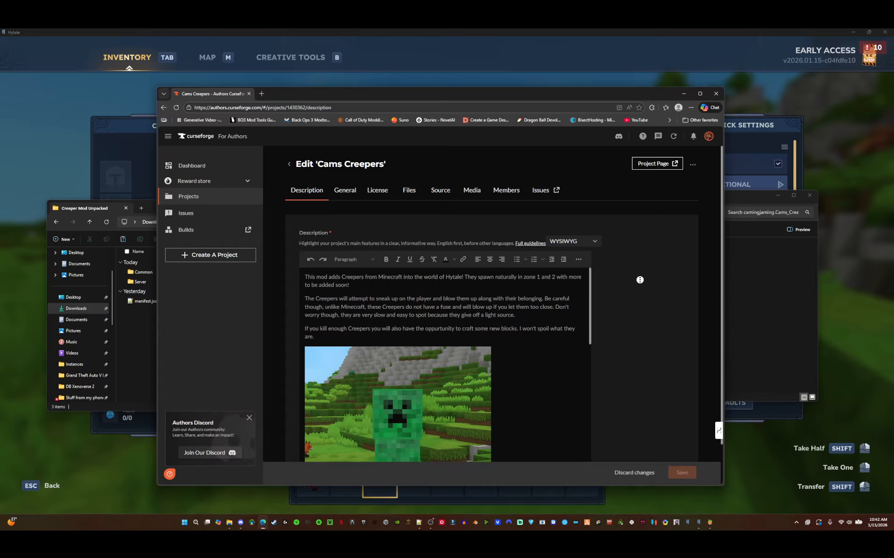
- Scroll through the Cams Creepers project description and open the project's Files section
scroll(614, 288, "down", 1)
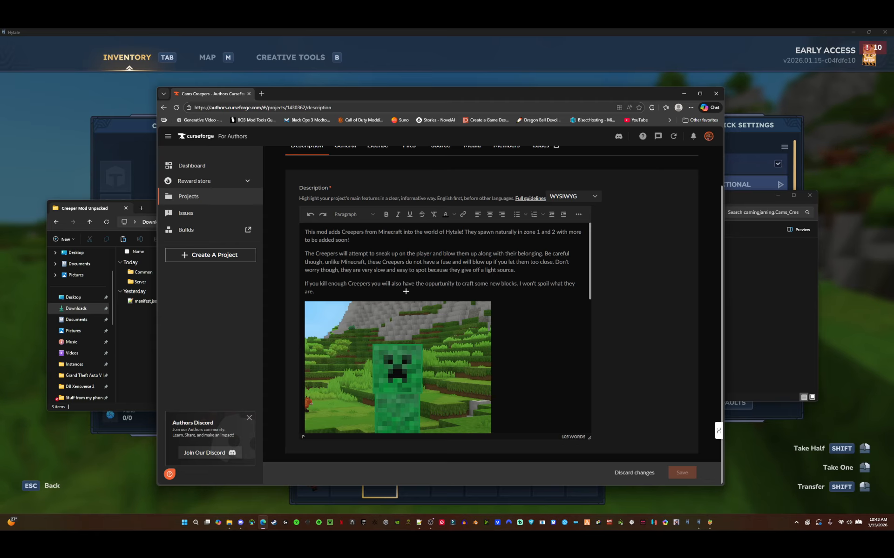
scroll(420, 290, "down", 3)
scroll(434, 278, "down", 5)
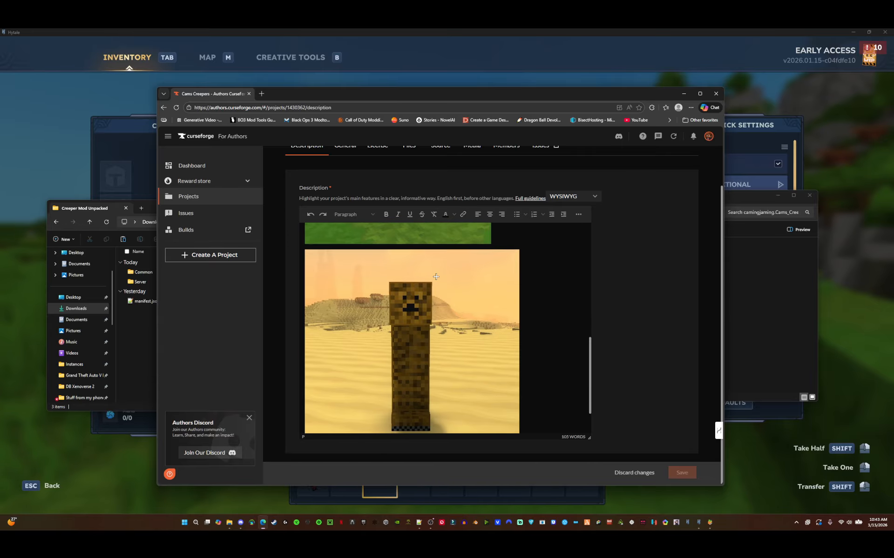
scroll(451, 305, "up", 10)
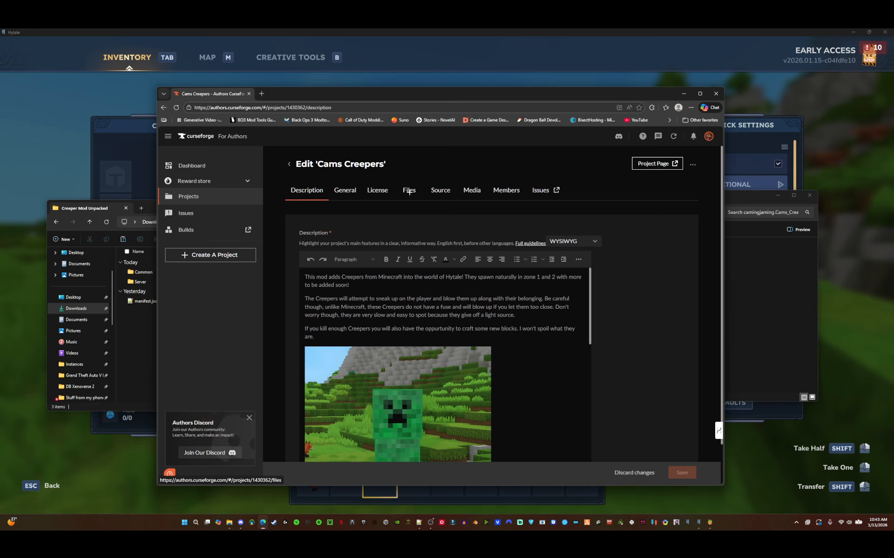
left_click(410, 191)
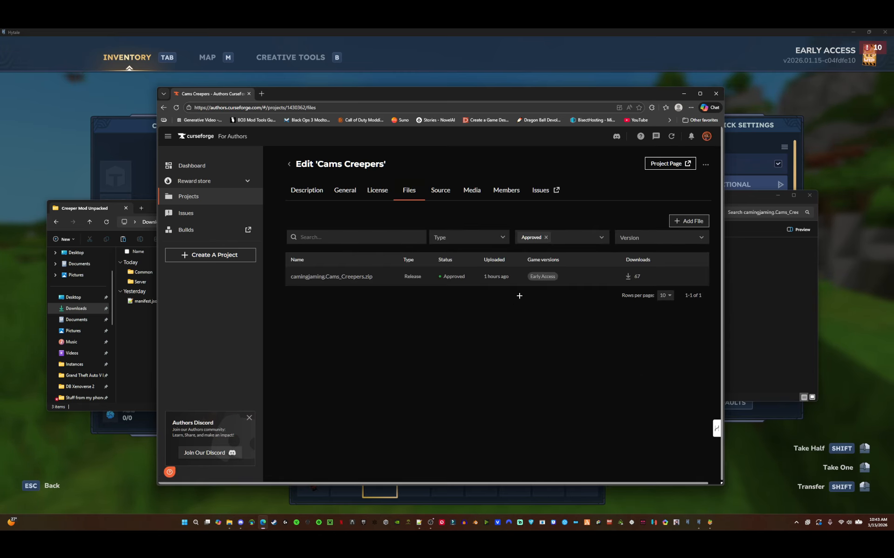
- Start uploading a new project file and choose the Cams_Creepers zip from the Downloads folder
left_click(687, 221)
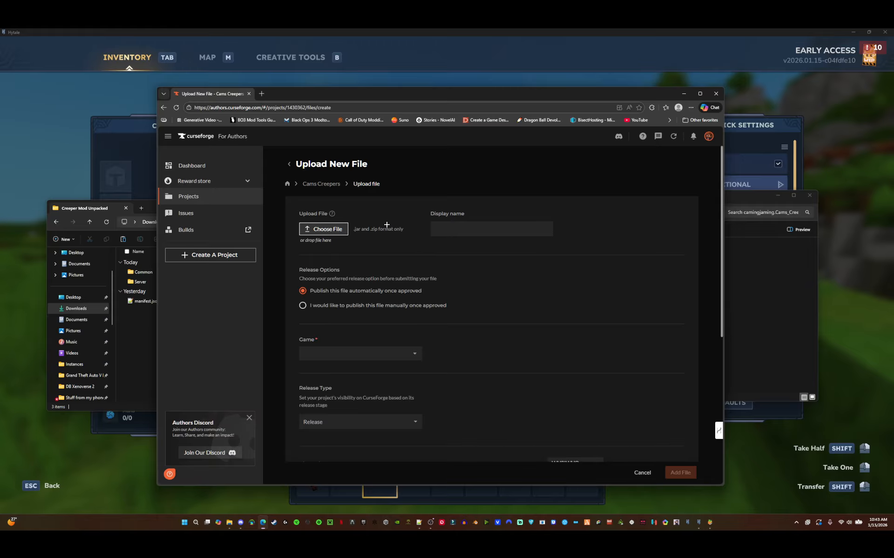
left_click(324, 229)
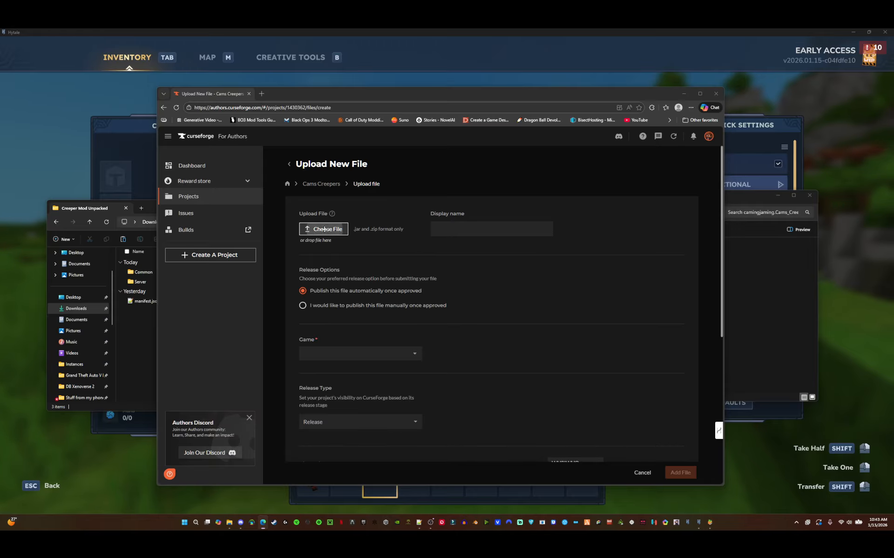
scroll(324, 226, "down", 10)
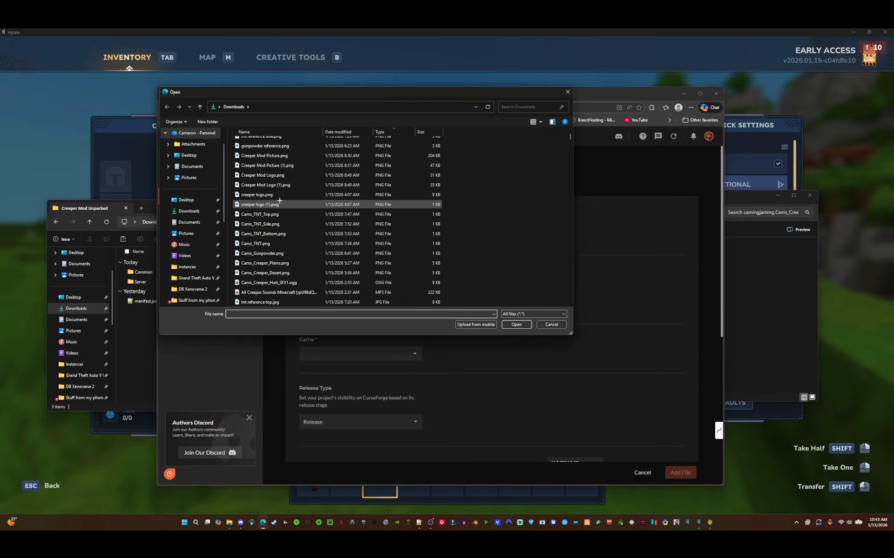
left_click(279, 185)
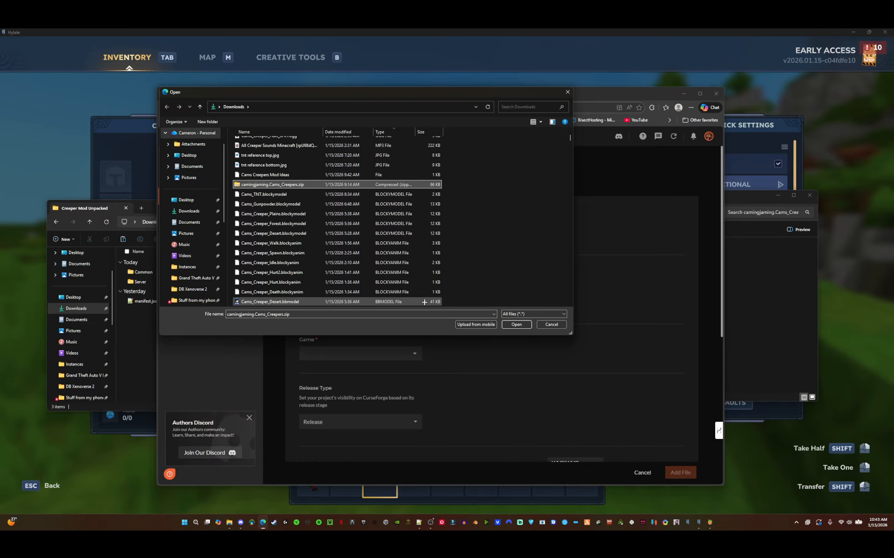
left_click(508, 324)
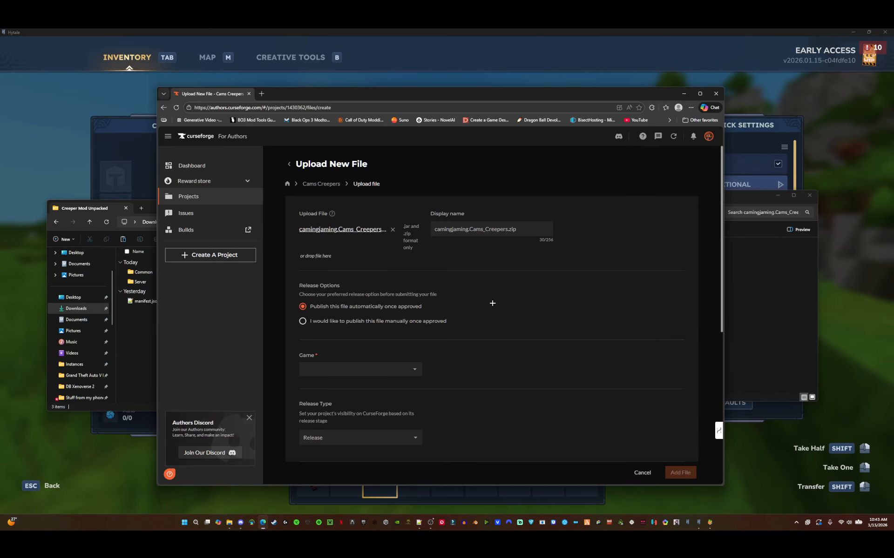
- Keep the file set to publish automatically once approved and set its game version to Early Access
scroll(491, 300, "down", 2)
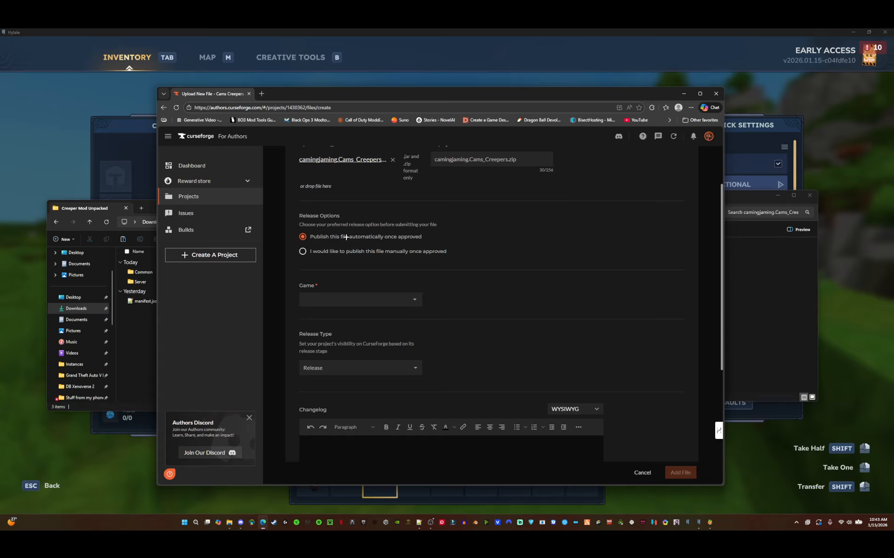
left_click(316, 251)
left_click(396, 237)
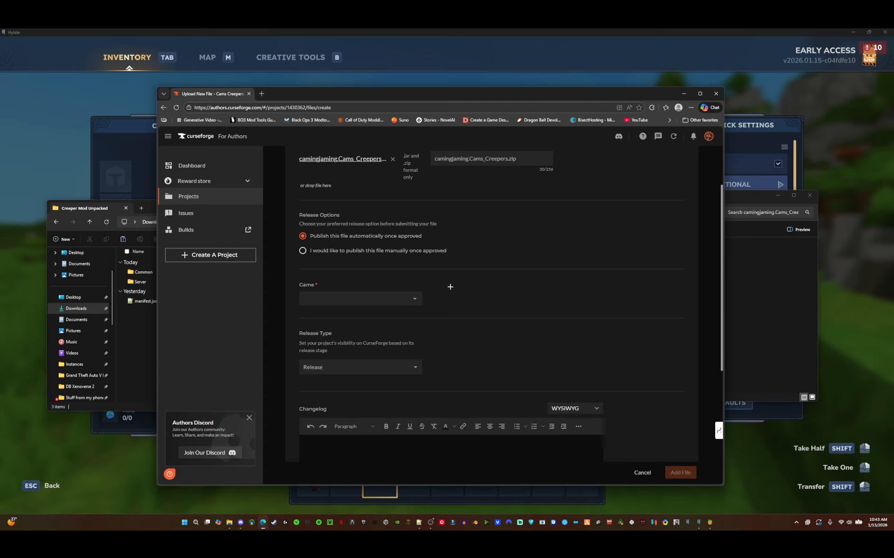
scroll(448, 285, "down", 2)
left_click(415, 230)
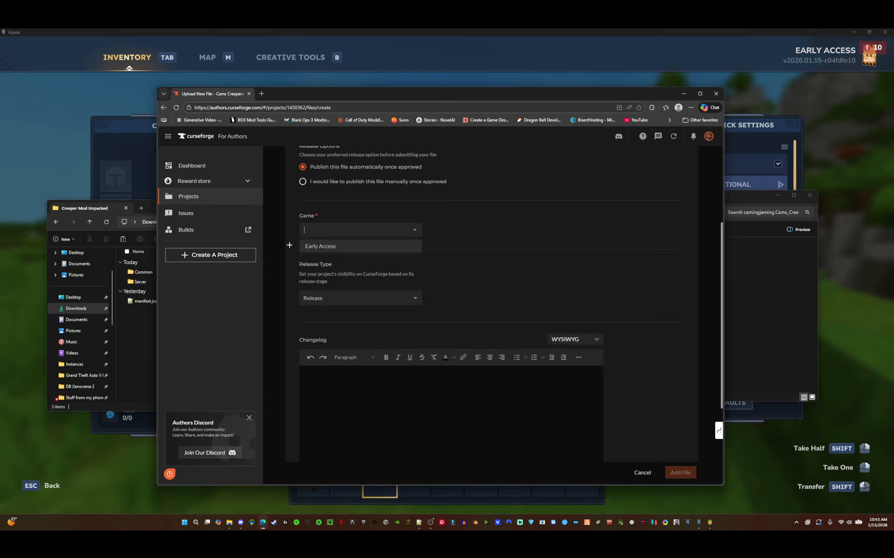
left_click(317, 246)
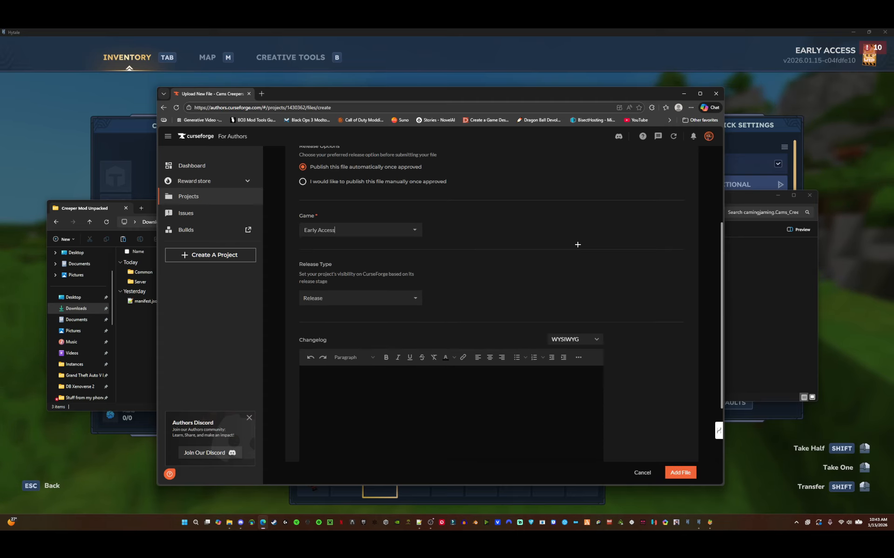
- Set the release type to Release, place the cursor in the changelog, and try to add the file
scroll(577, 245, "down", 3)
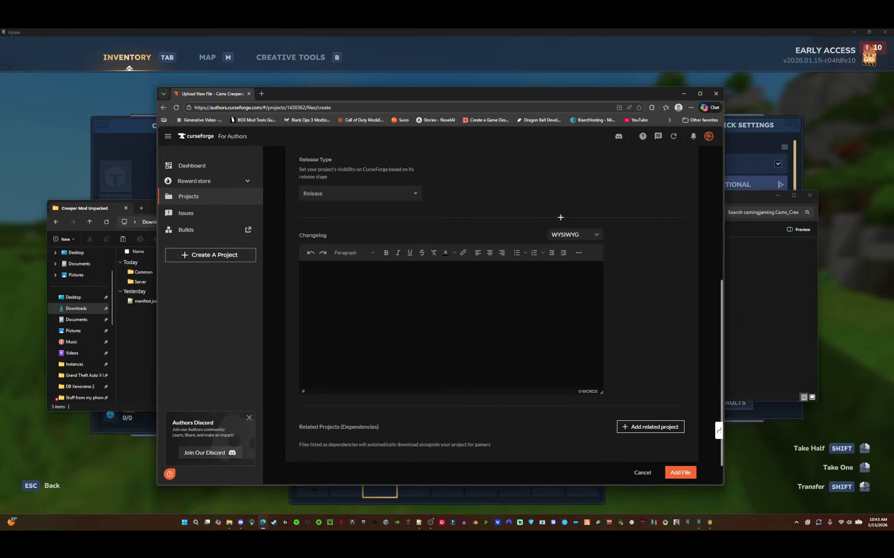
left_click(353, 194)
left_click(329, 207)
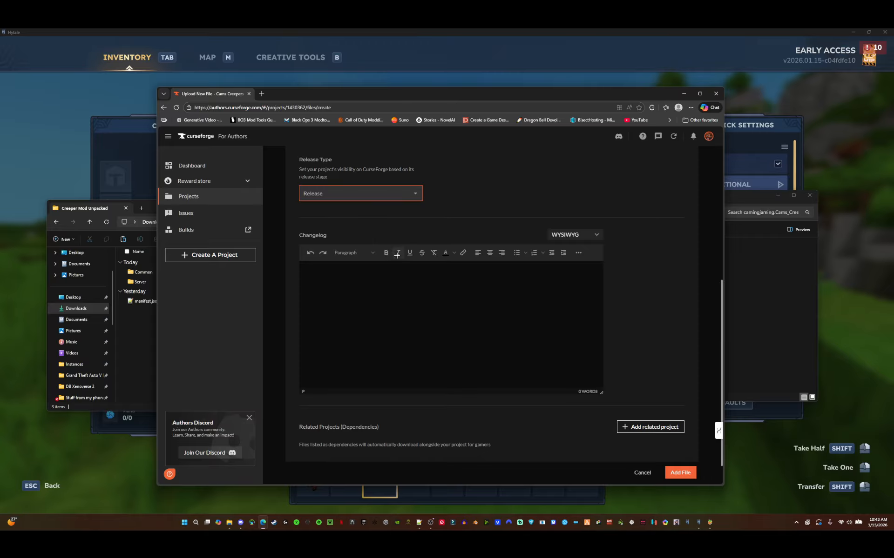
left_click(395, 292)
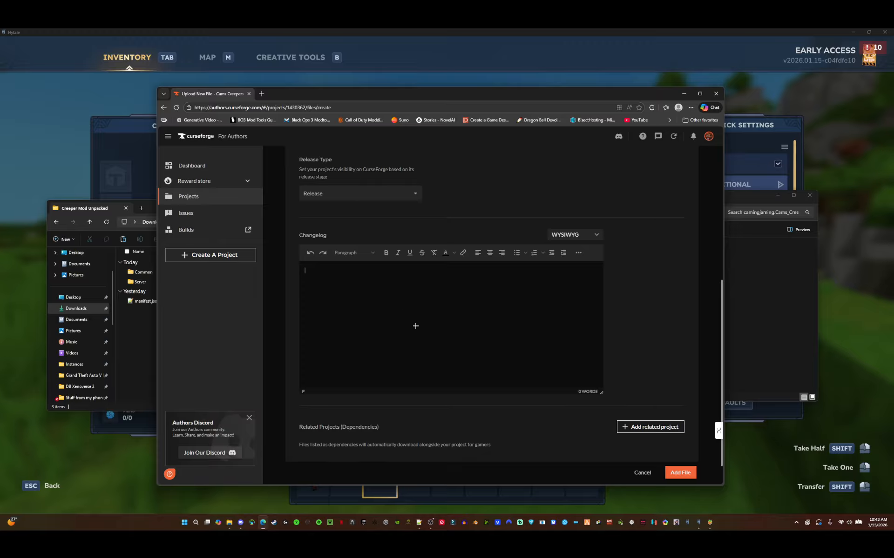
scroll(512, 407, "down", 1)
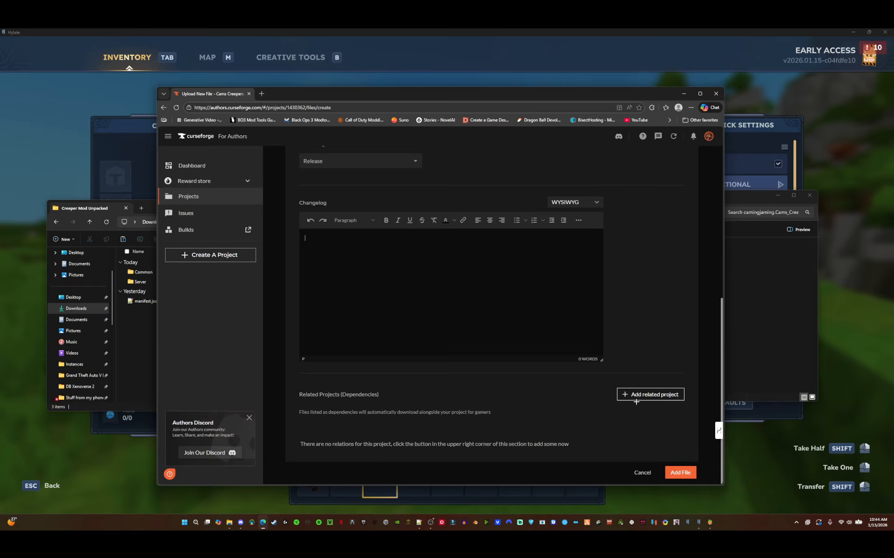
left_click(680, 473)
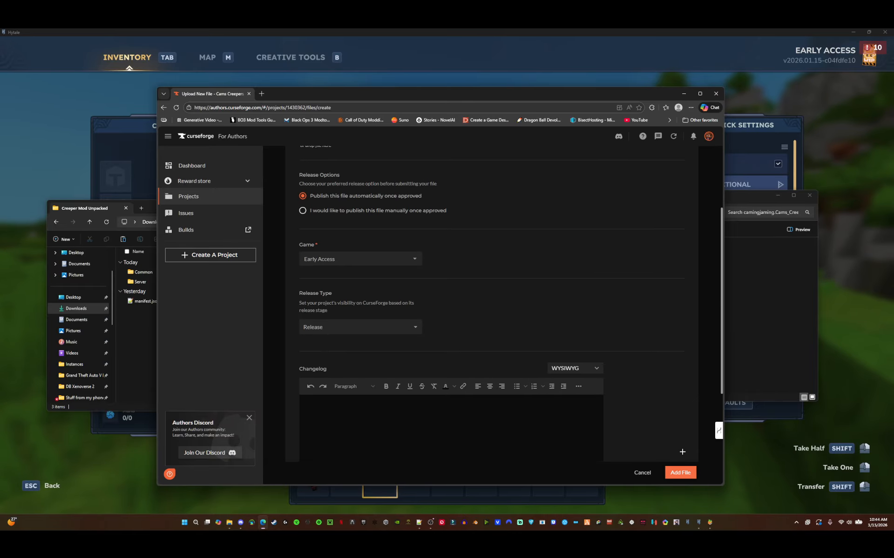
- Leave the upload form, discarding the unsaved new file
left_click(288, 164)
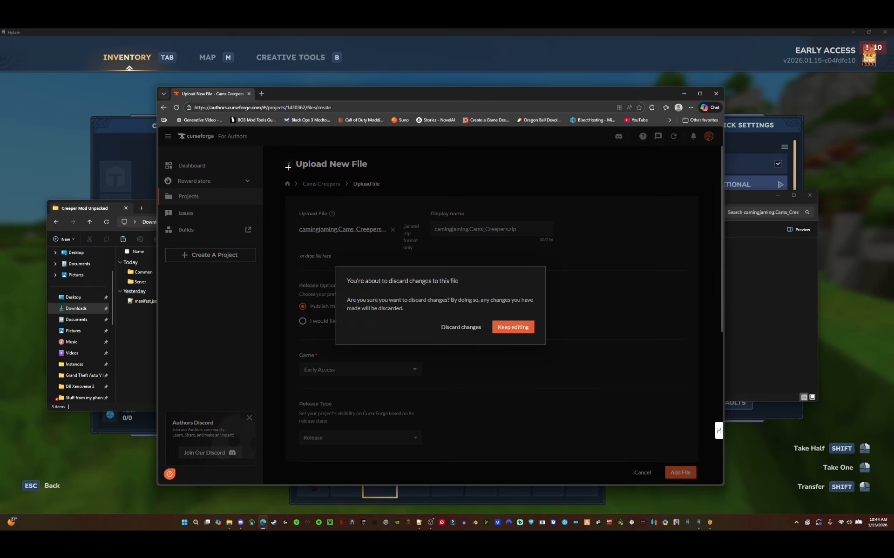
left_click(471, 329)
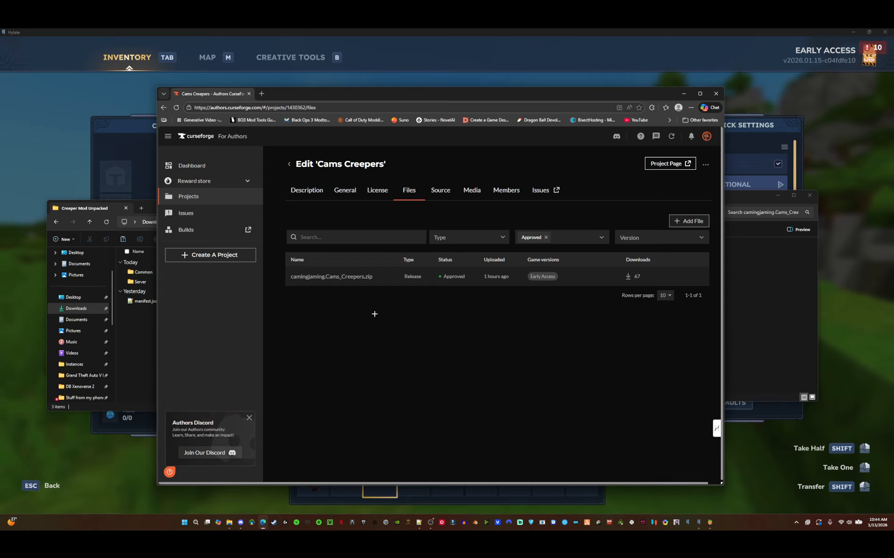
- Open the public Cams Creepers project page in the other browser and view its files list
left_click(252, 523)
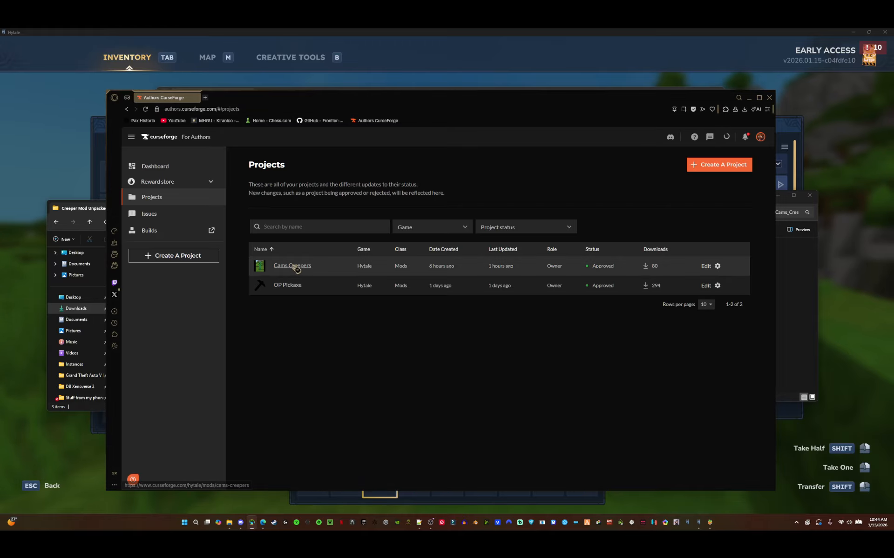
left_click(293, 265)
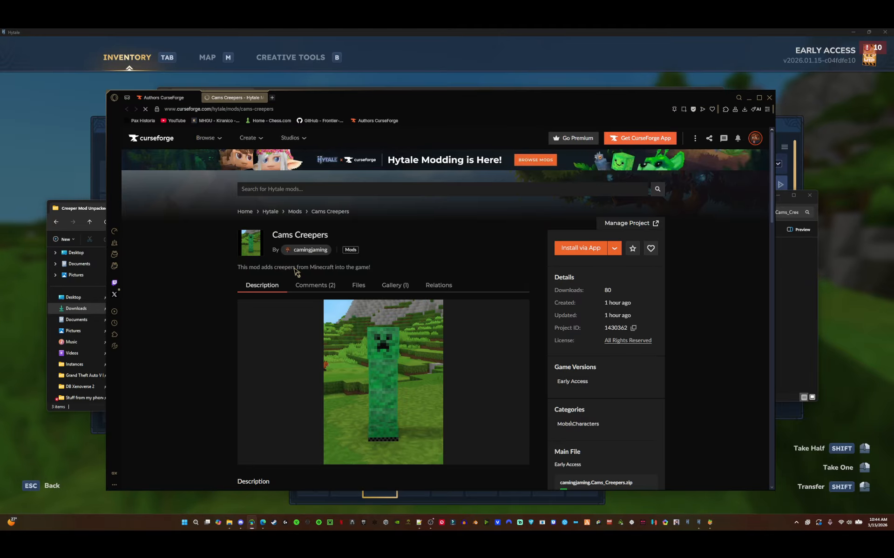
scroll(317, 307, "down", 1)
left_click(358, 251)
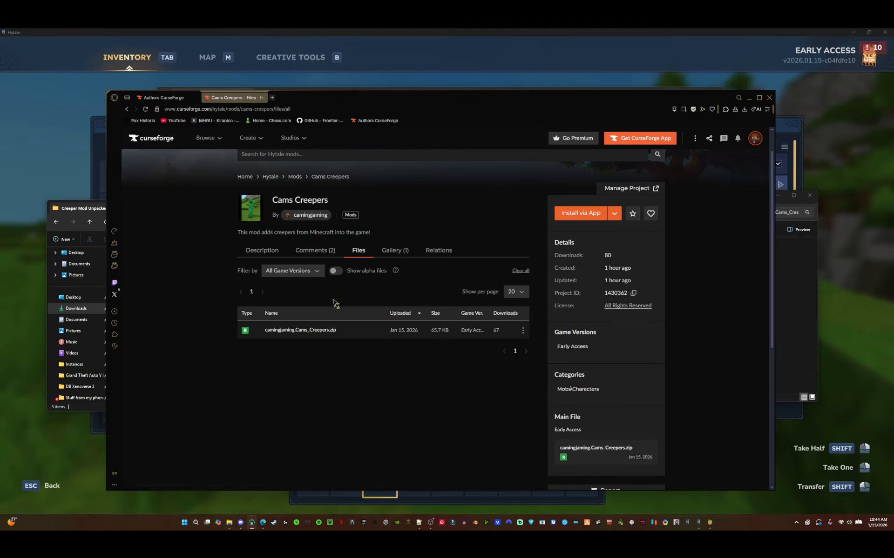
- In the CurseForge app, browse Hytale mods, search for cams and open the Cams Creepers listing
left_click_drag(399, 377, 351, 331)
left_click_drag(351, 331, 386, 293)
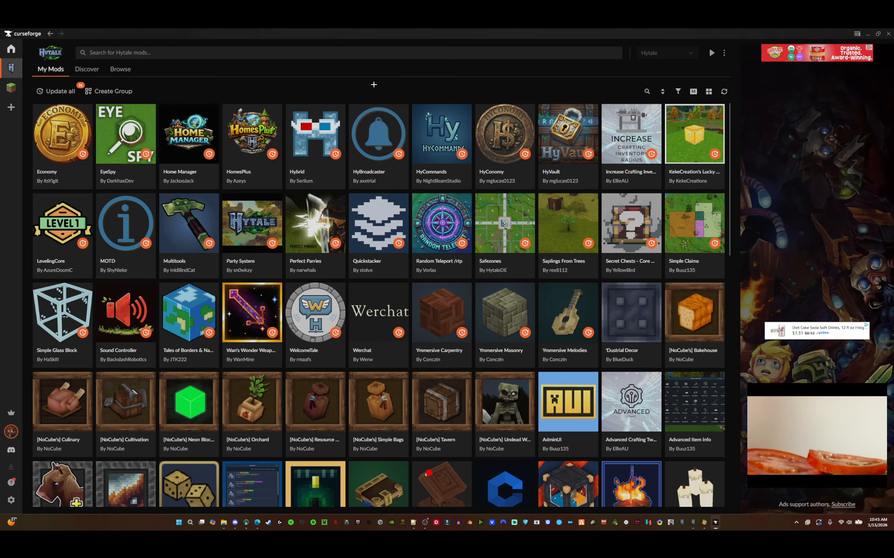
left_click(122, 71)
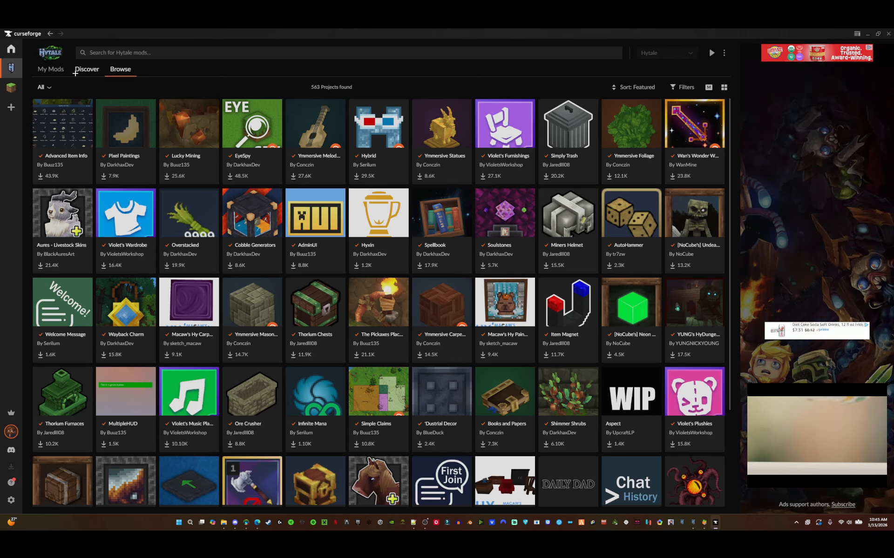
left_click(105, 52)
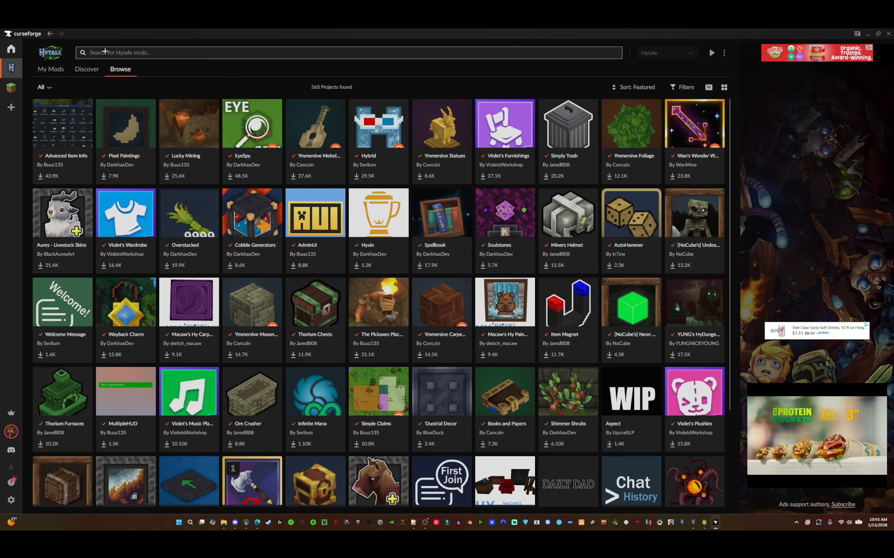
type("cams")
key("Return")
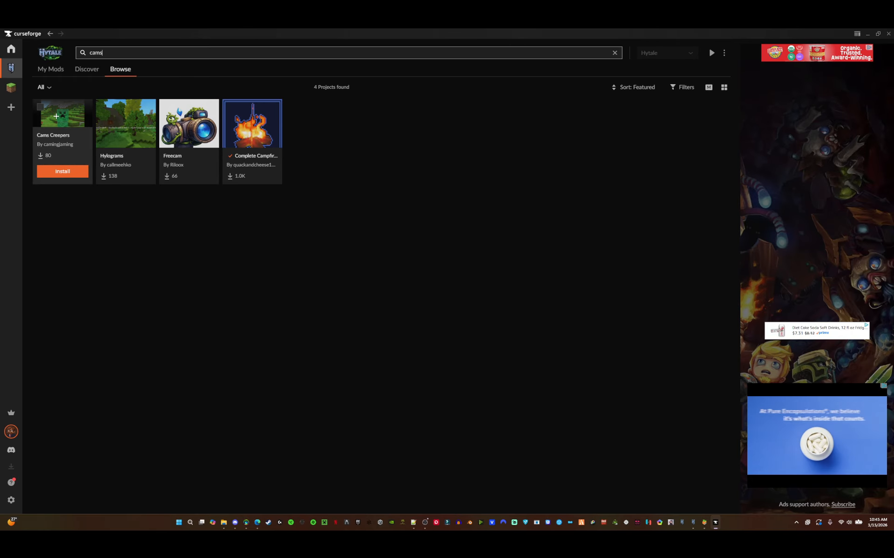
left_click(56, 114)
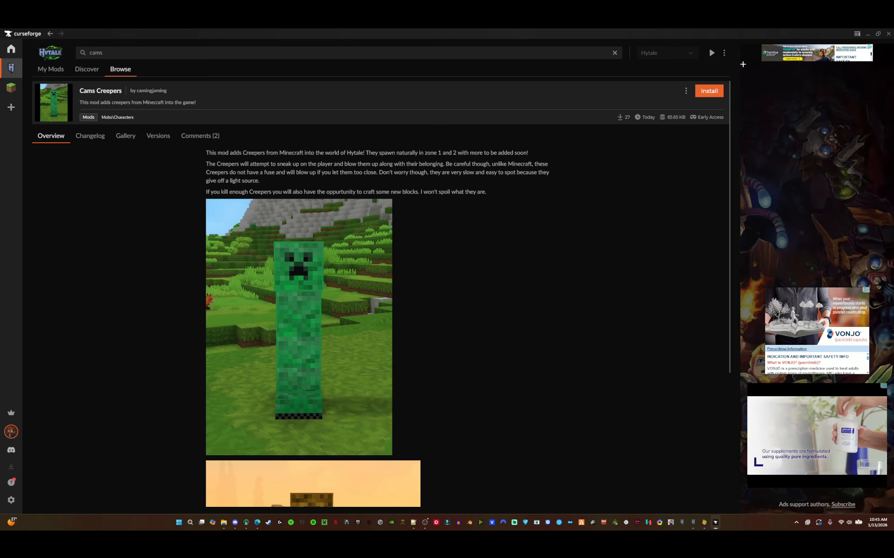
- Close the CurseForge app, quit the Opera browser and close the remaining window to return to Hytale
left_click(888, 34)
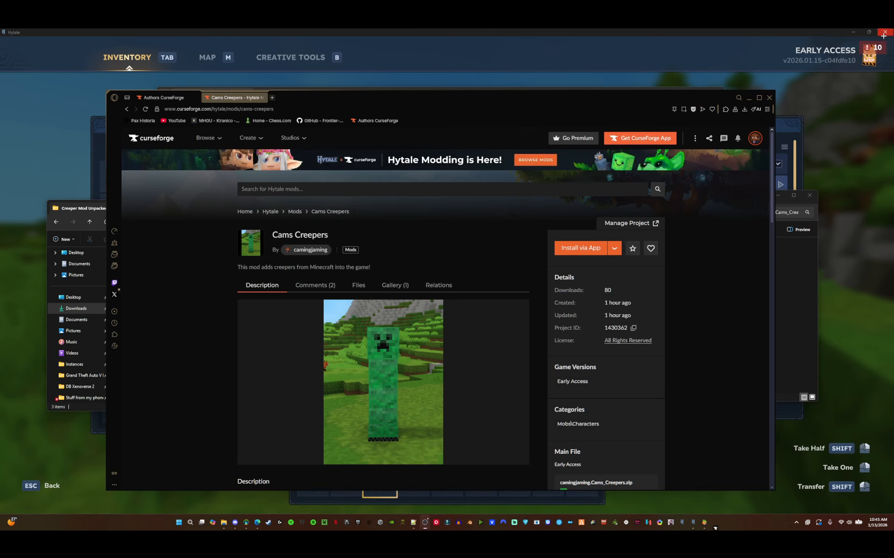
mouse_move(252, 135)
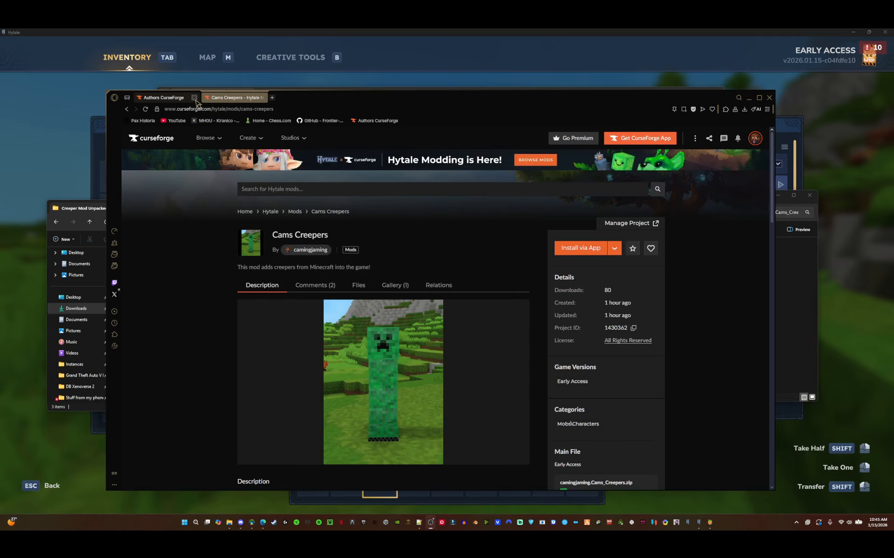
left_click(769, 98)
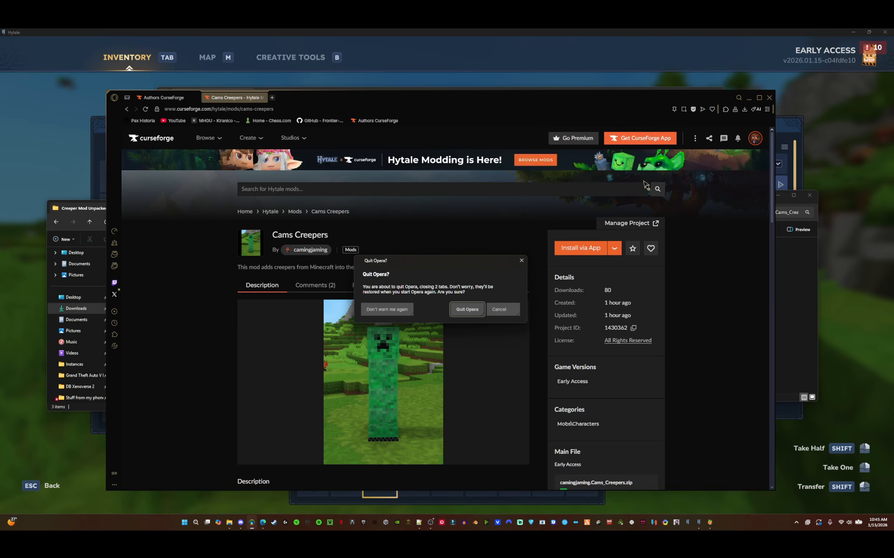
left_click(465, 308)
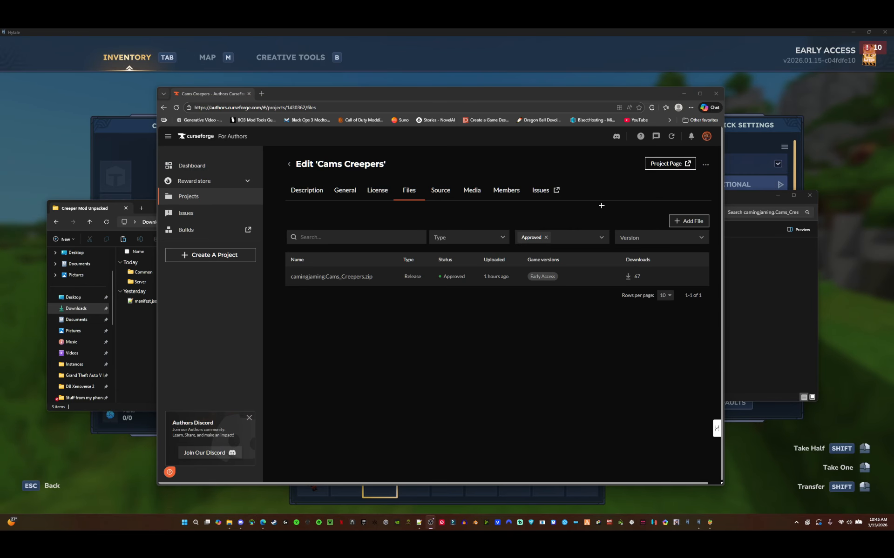
left_click(809, 196)
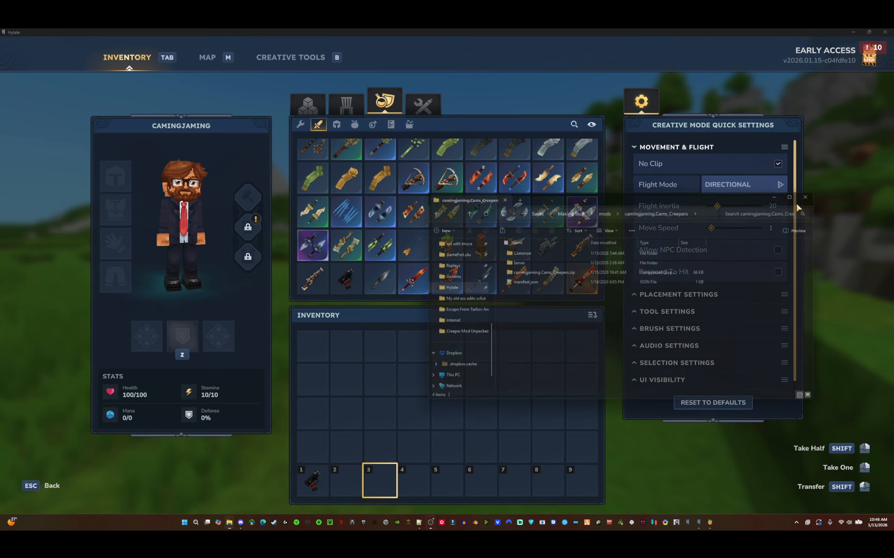
left_click(518, 389)
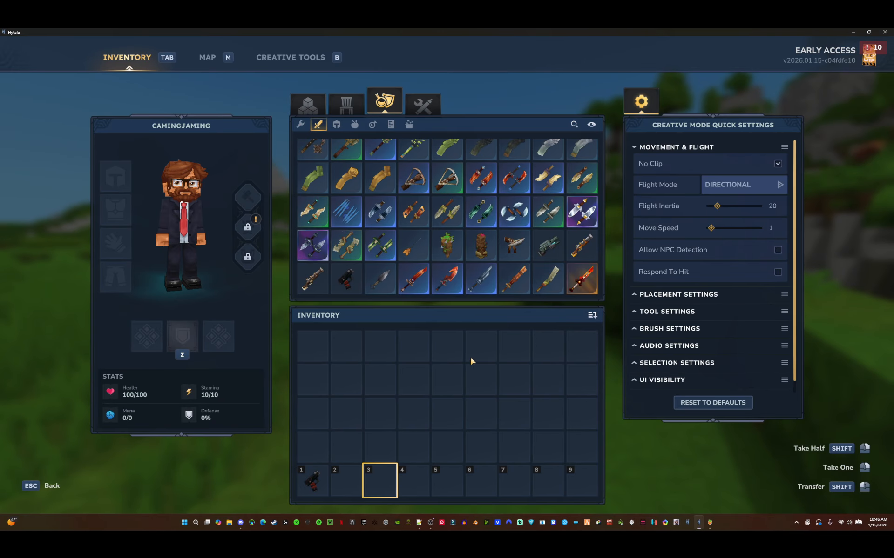